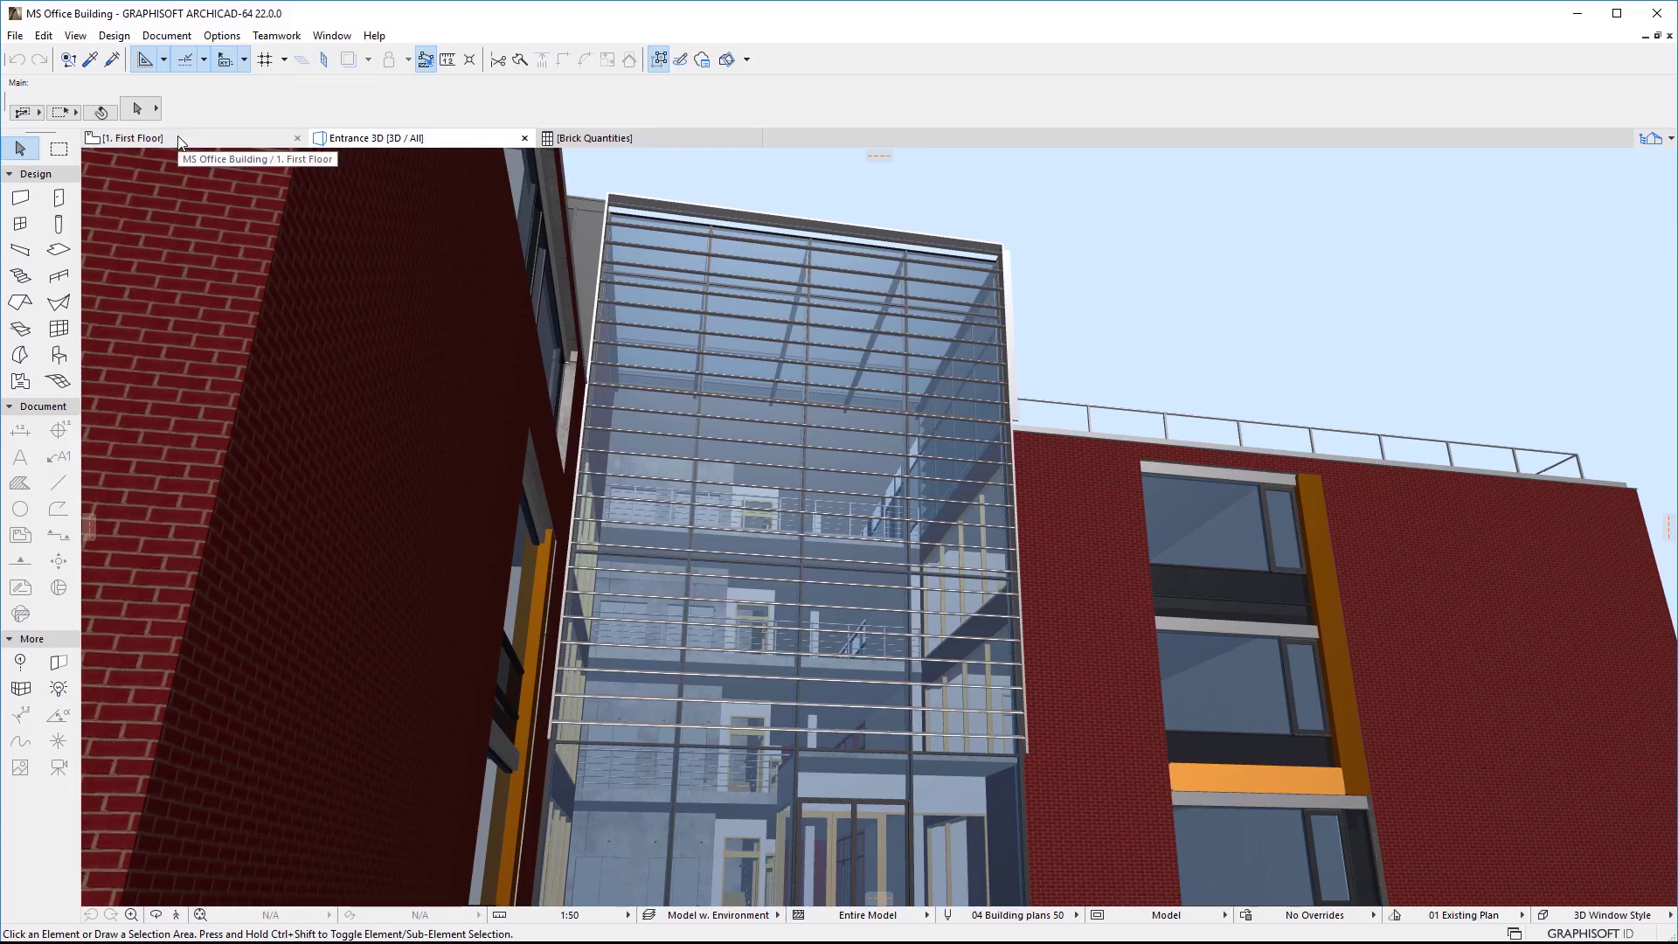
Switch from the Entrance 3D view to the 1. First Floor plan
left_click(180, 141)
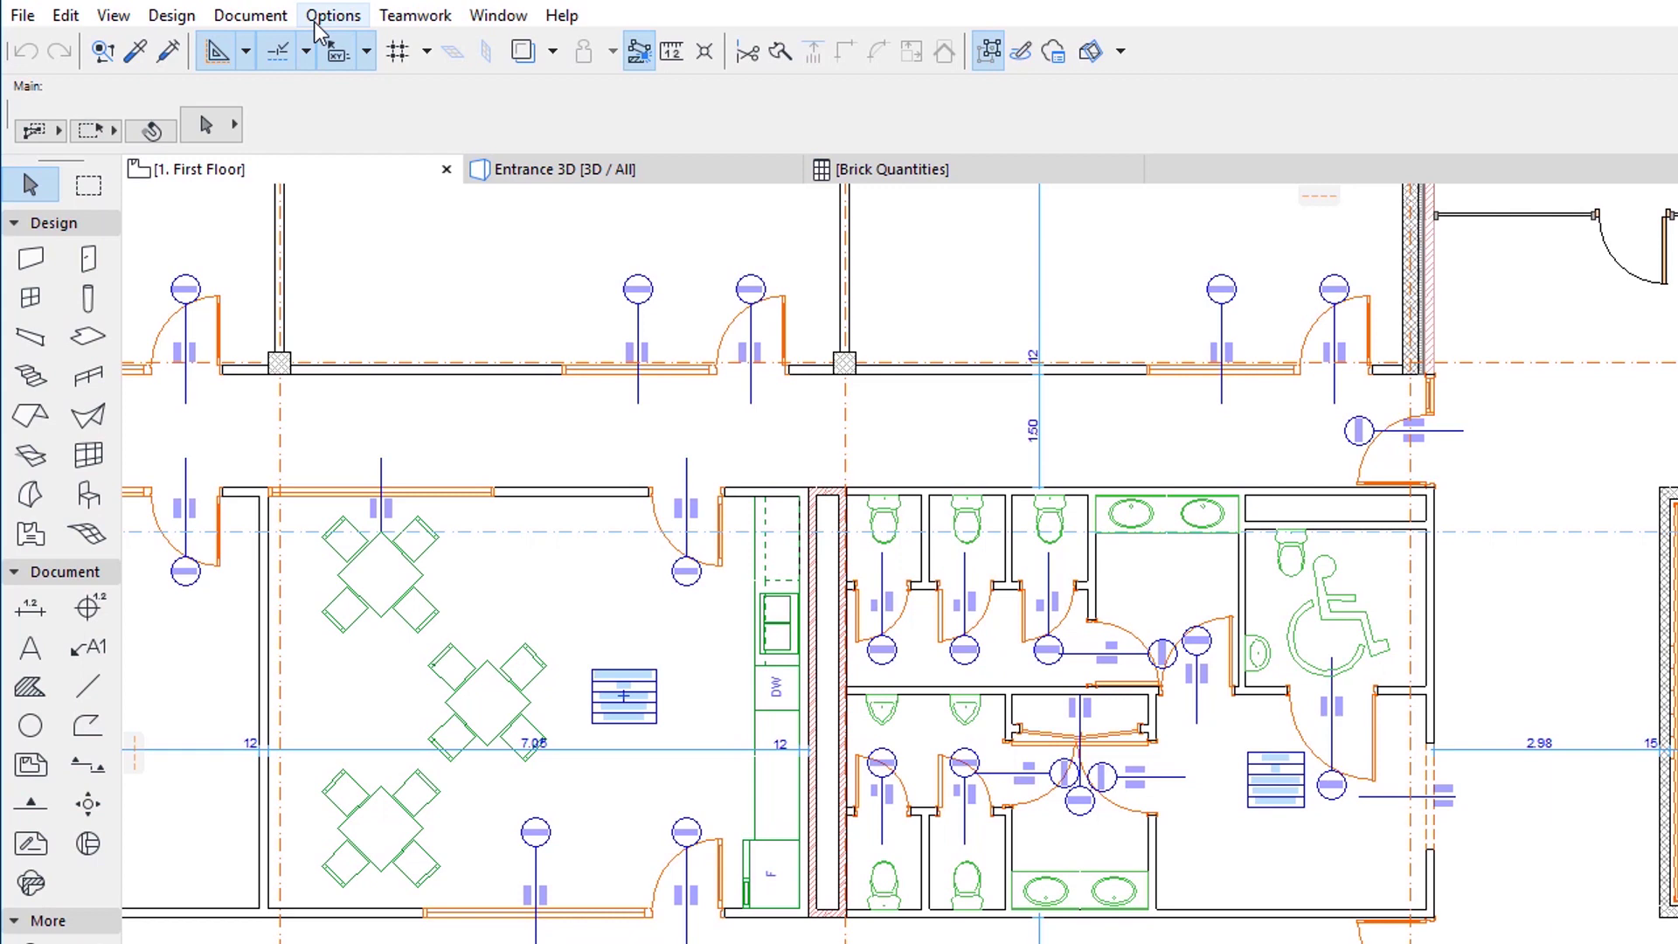
Open the Property Manager and display the Glazing group's Coated True/False property
left_click(210, 38)
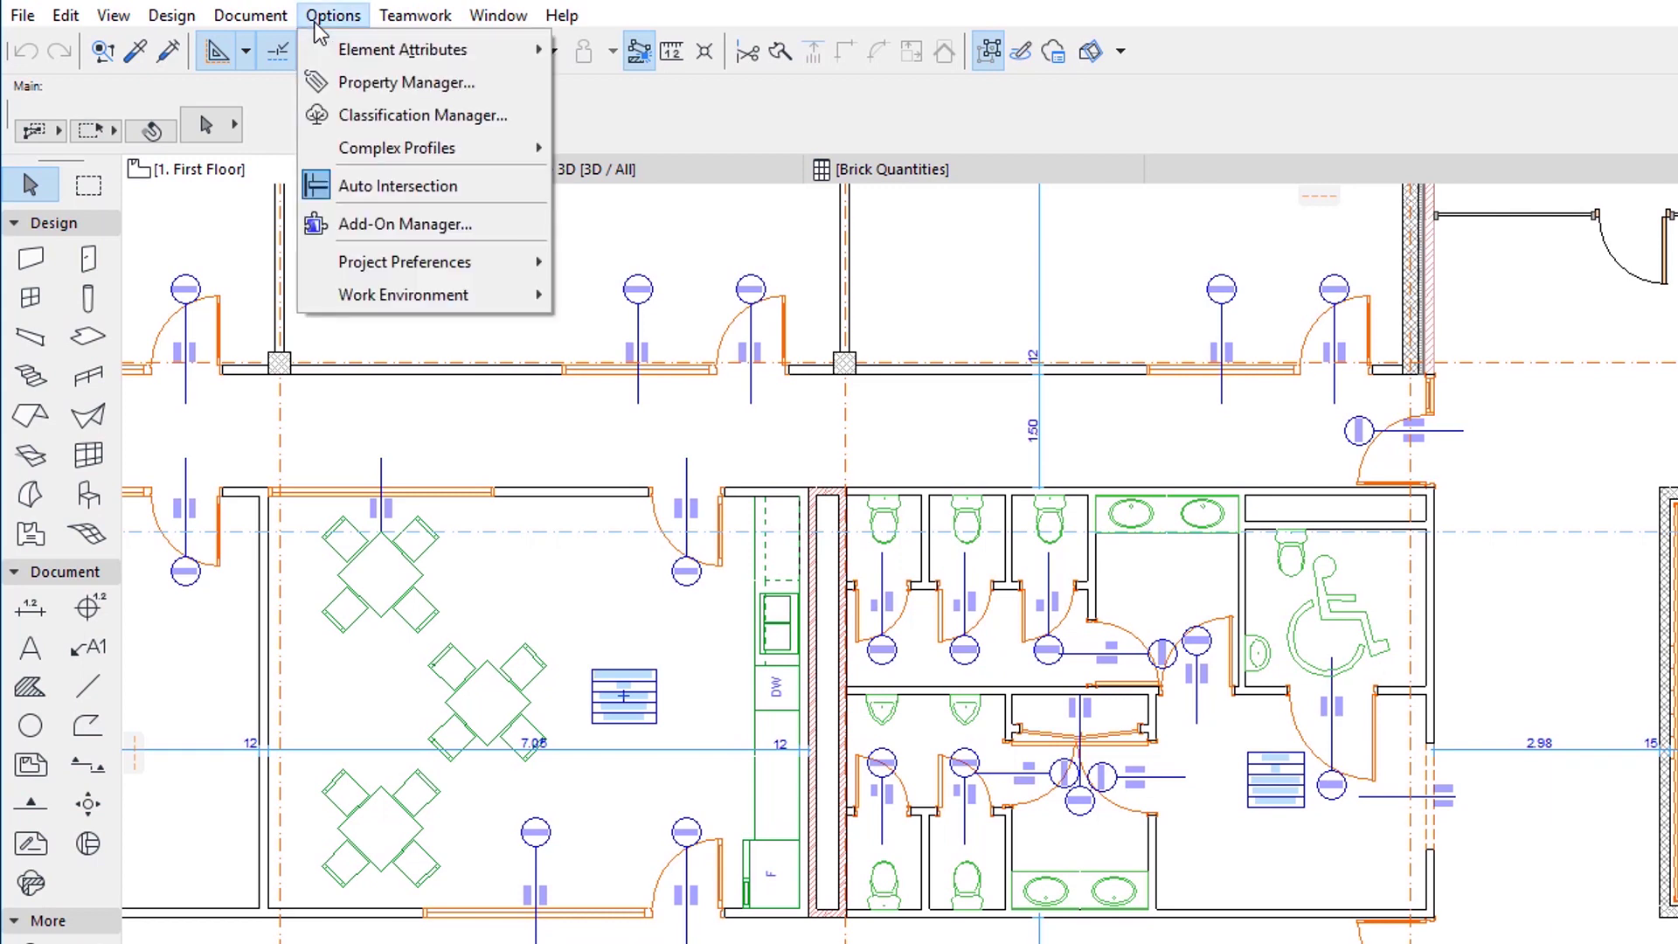
left_click(500, 81)
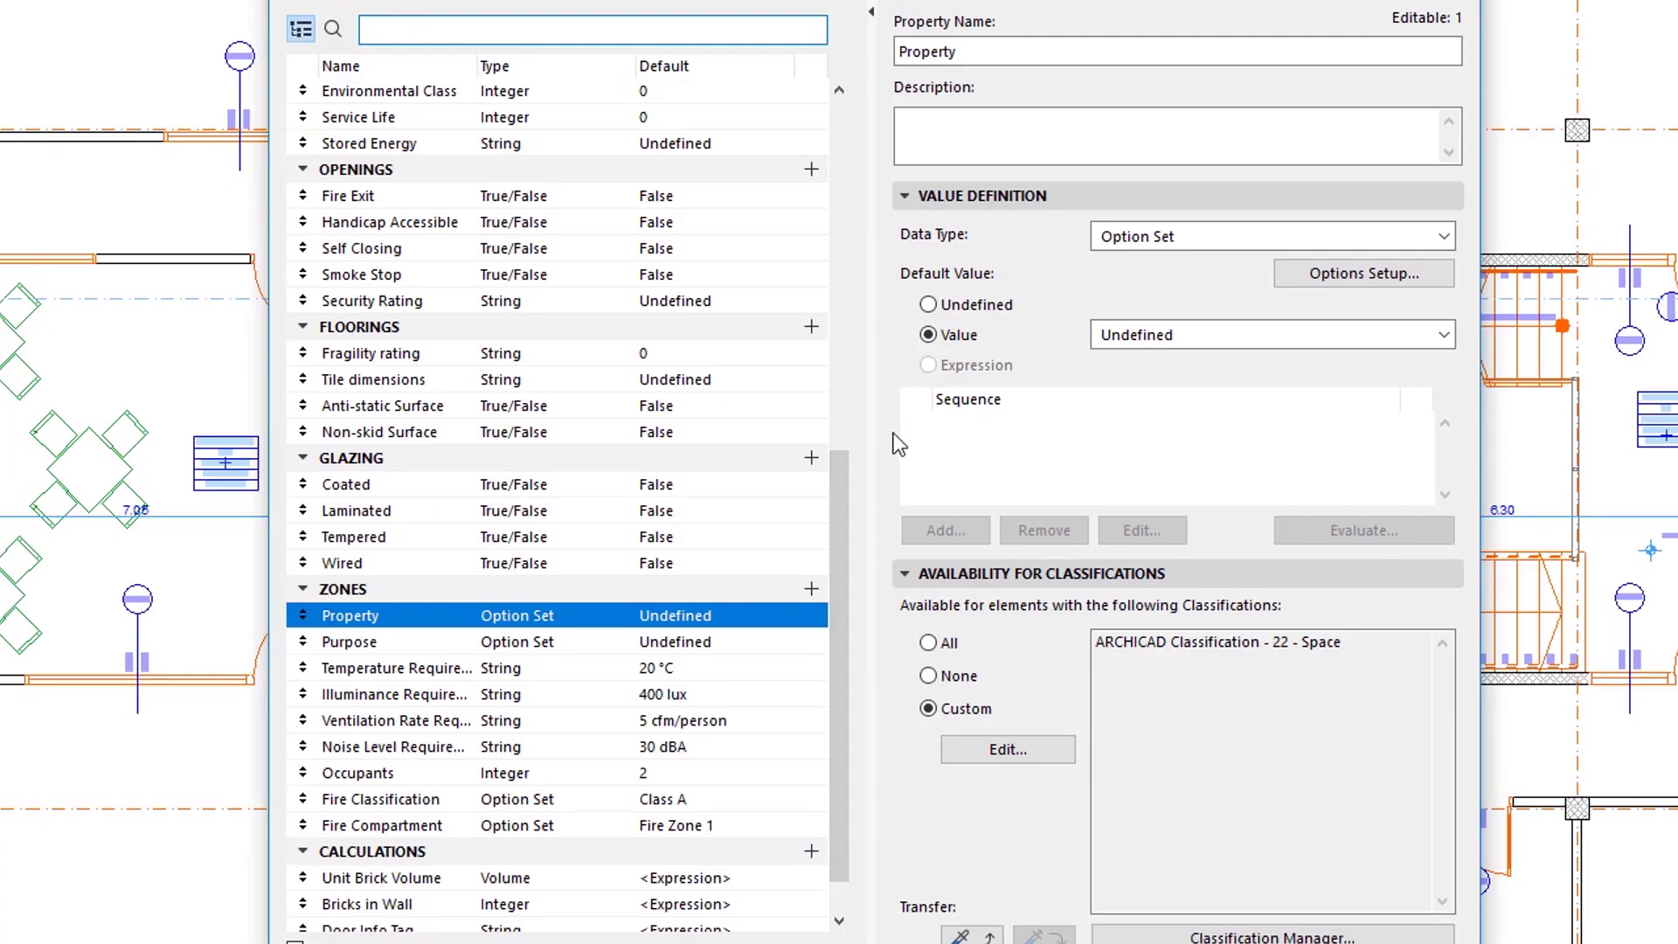
left_click(434, 488)
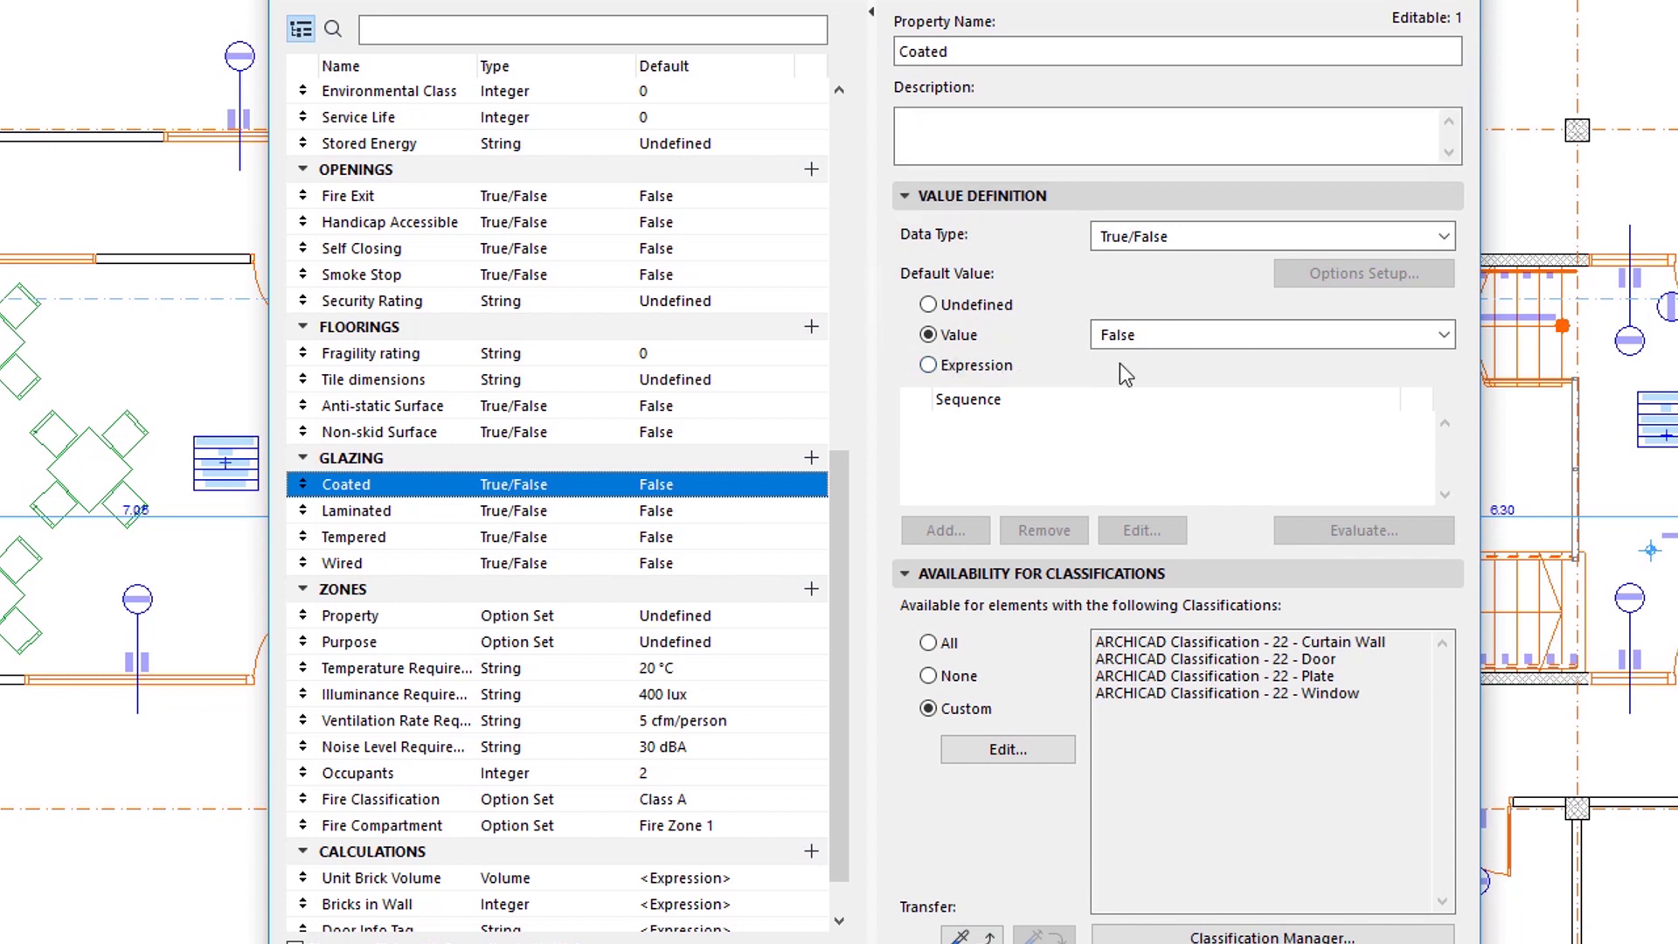
left_click(1444, 237)
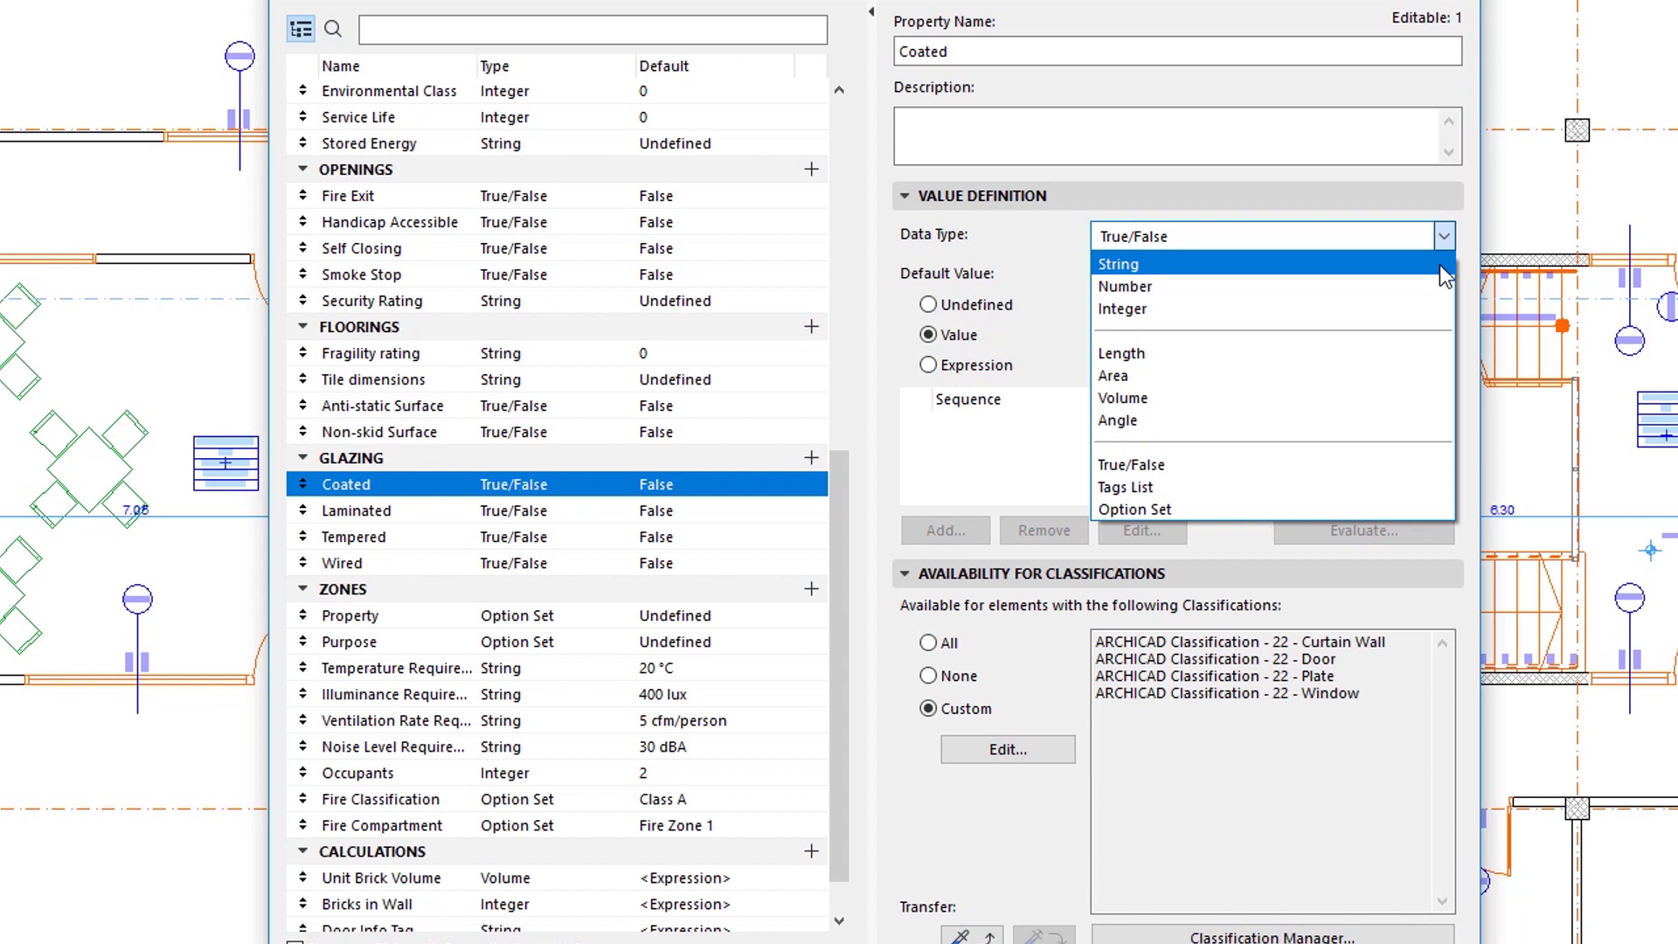
left_click(896, 359)
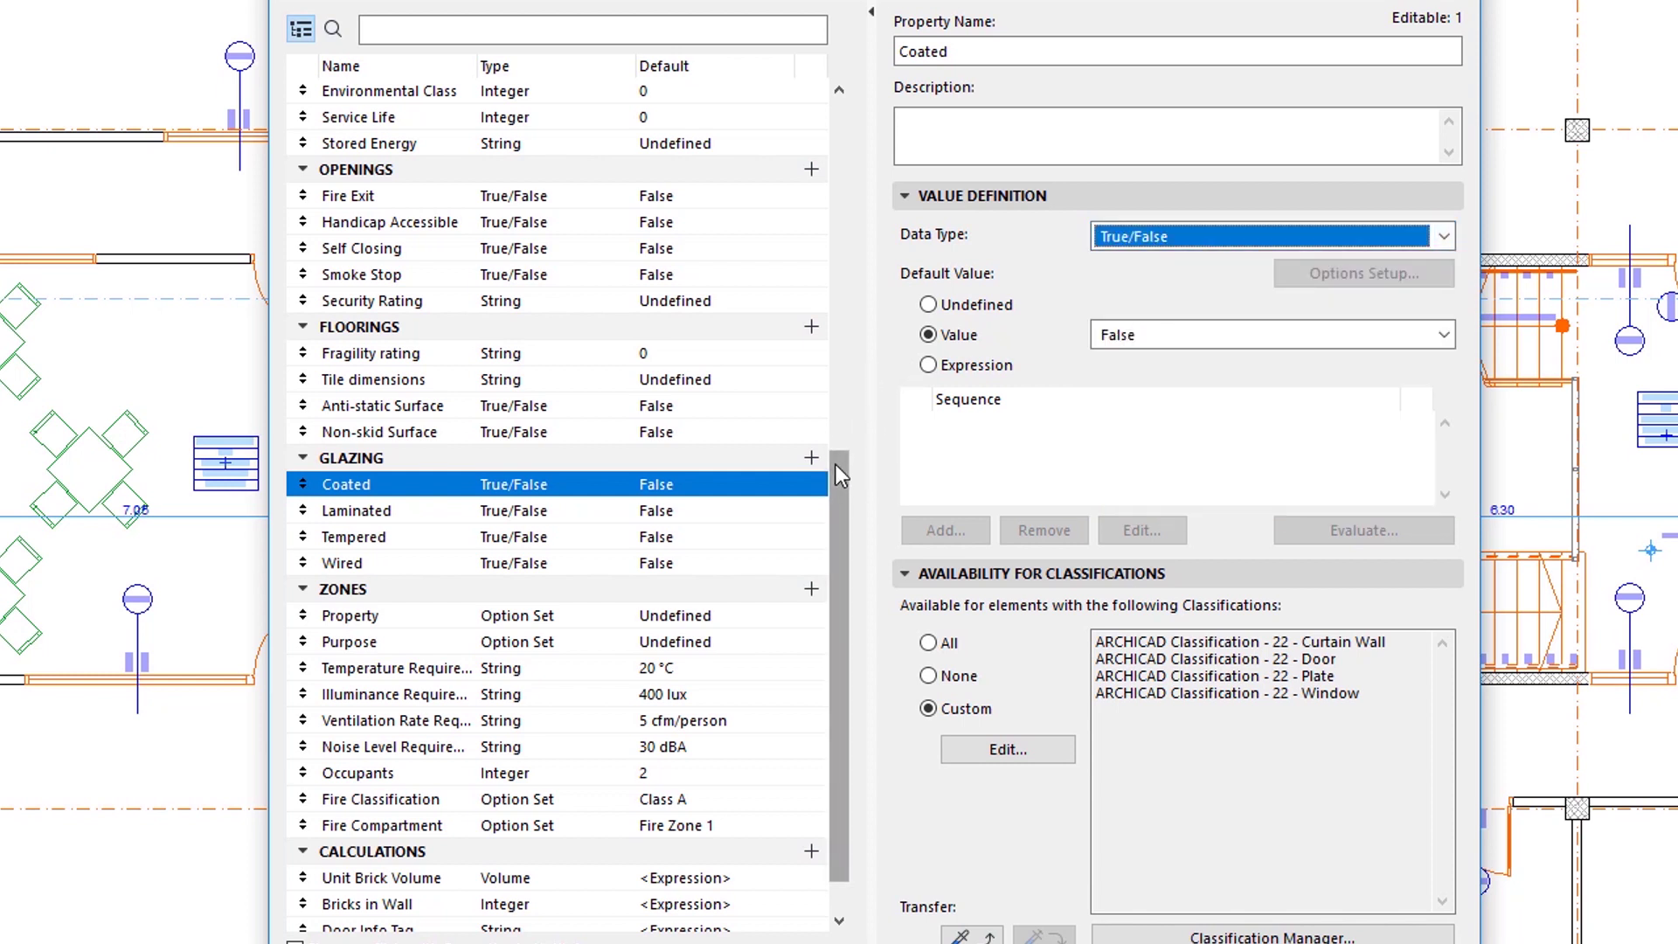
left_click_drag(836, 464, 844, 520)
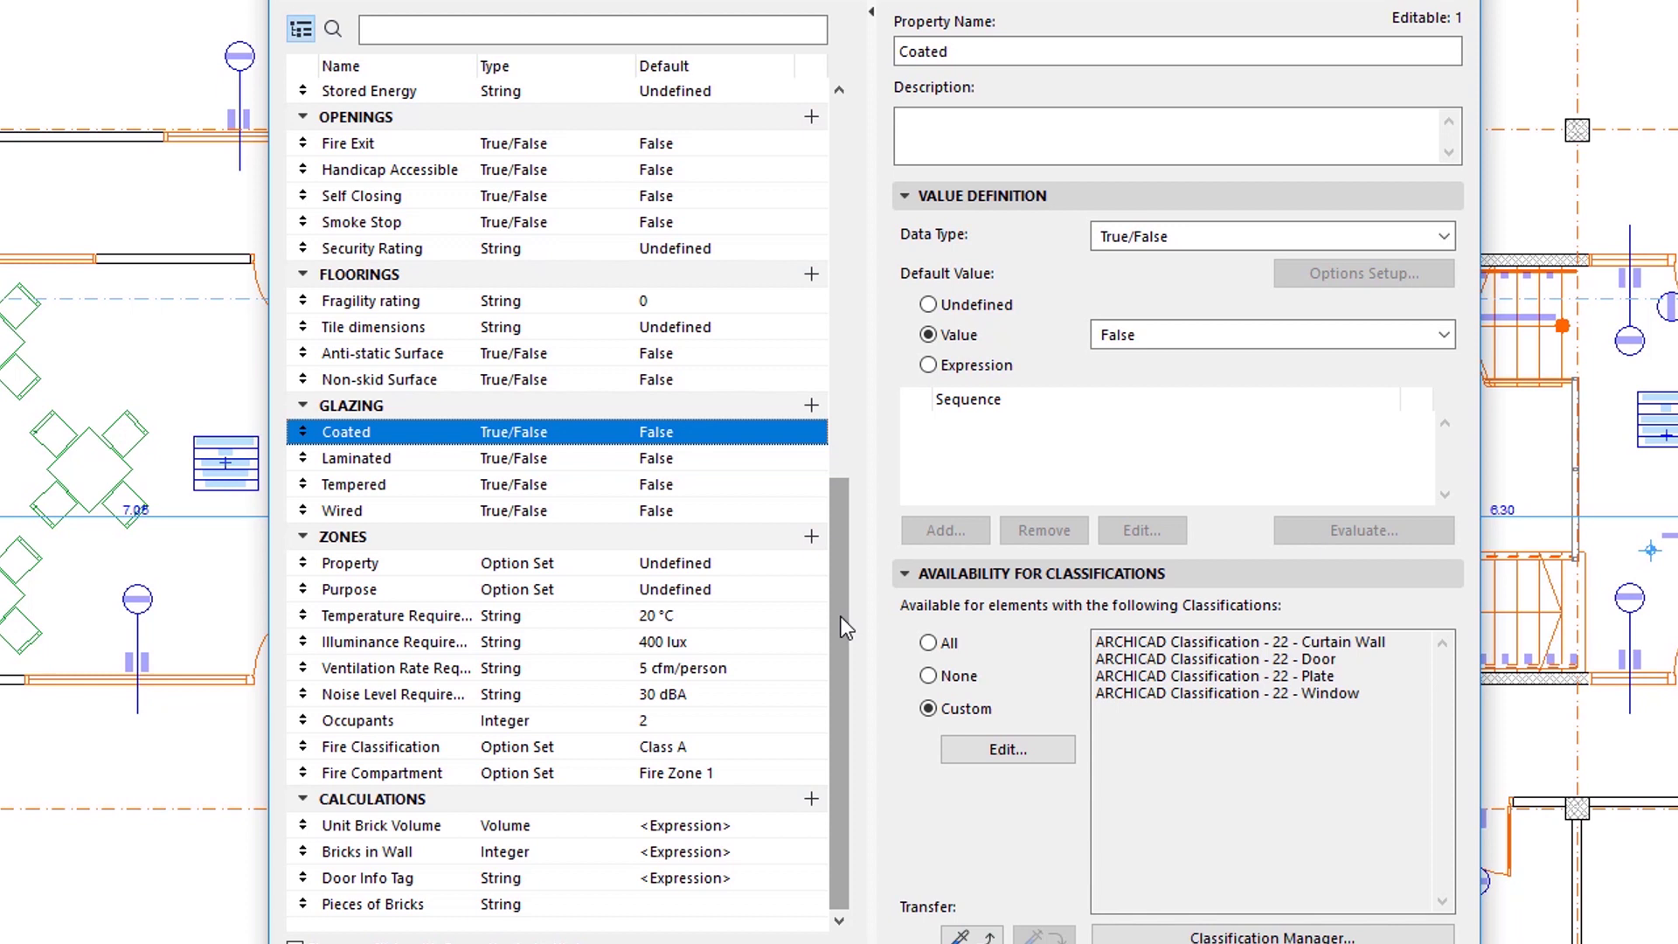
Review the Bricks in Wall MROUNDUP expression, then show the Pieces of Bricks property settings
left_click(429, 853)
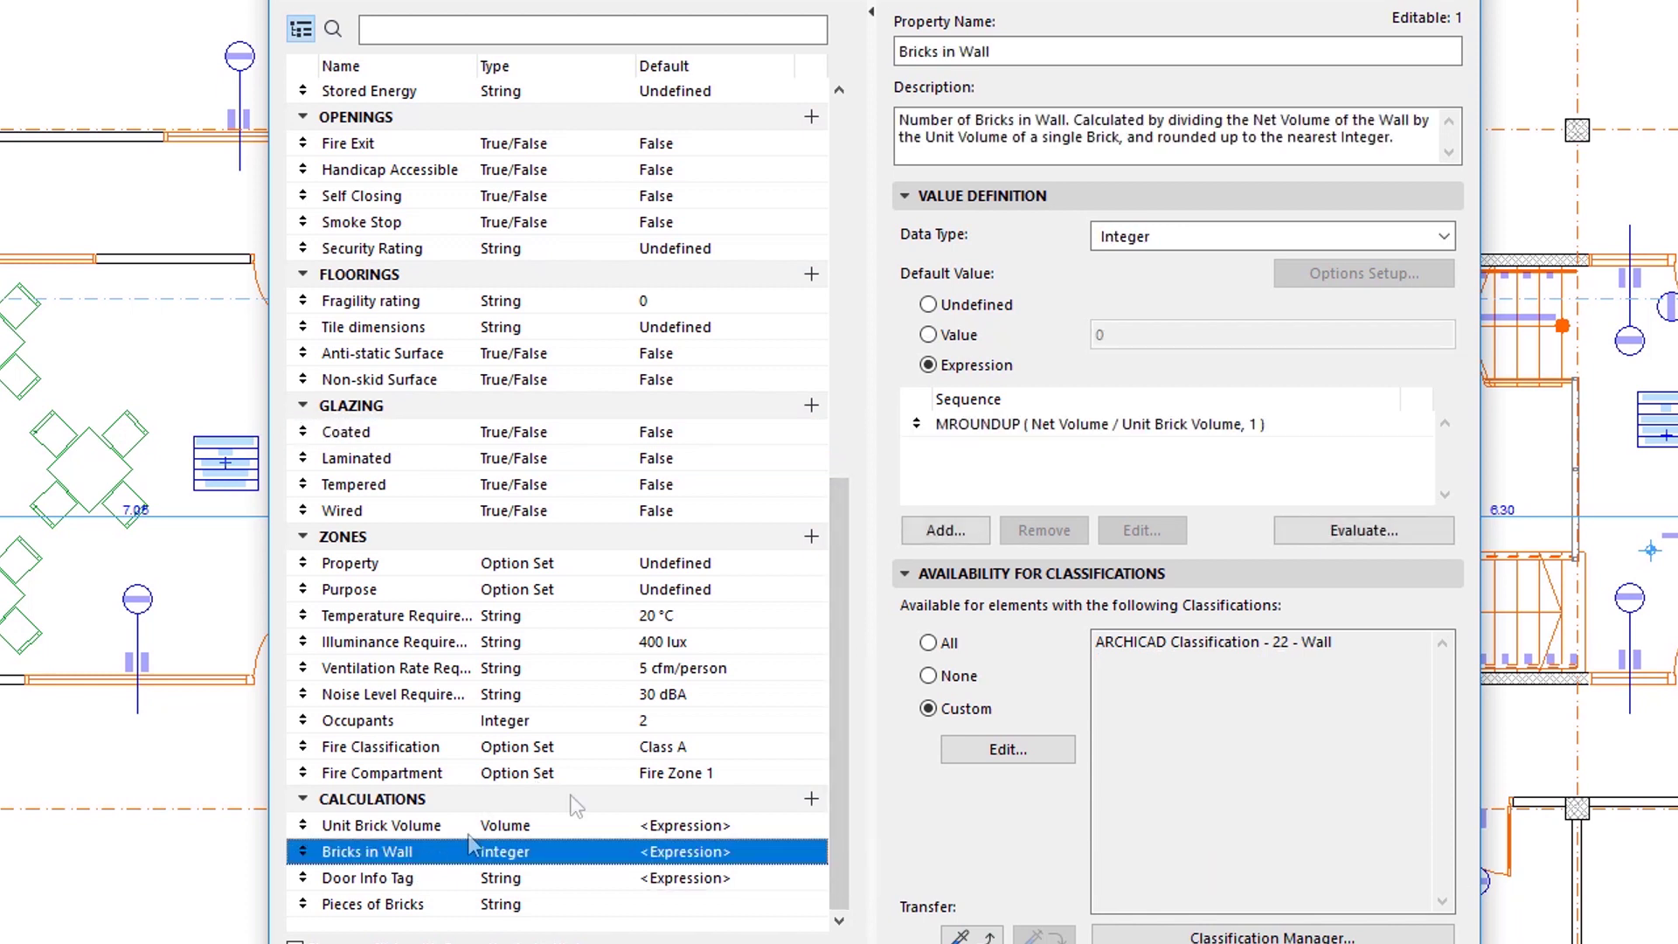
left_click(1295, 440)
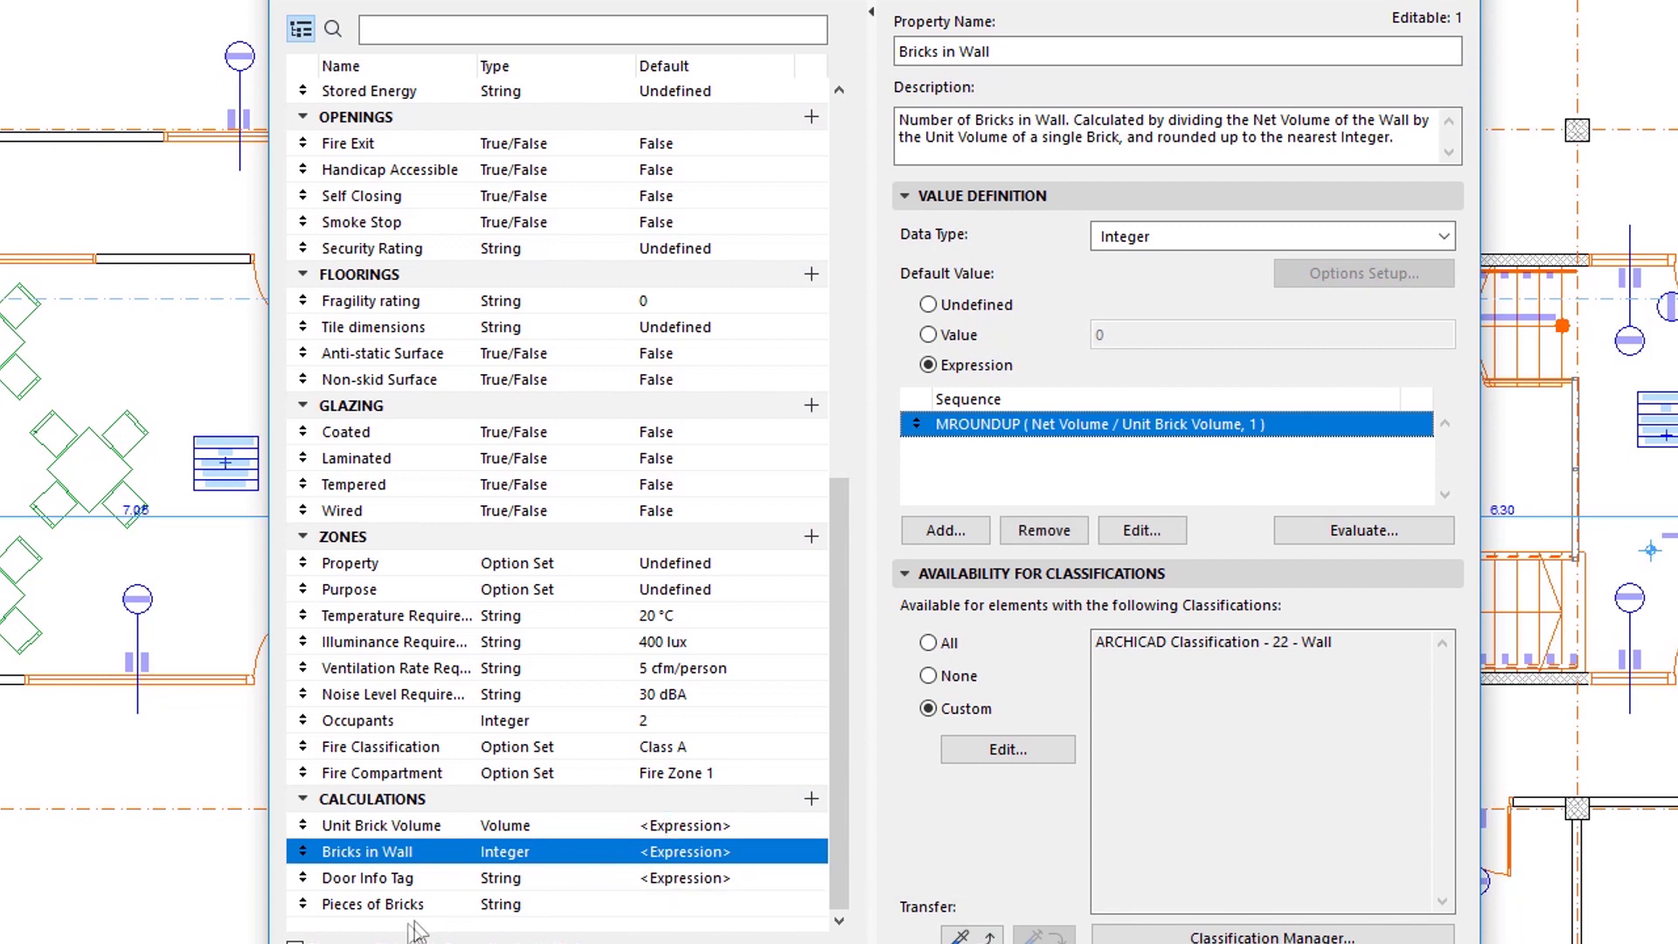
left_click(445, 909)
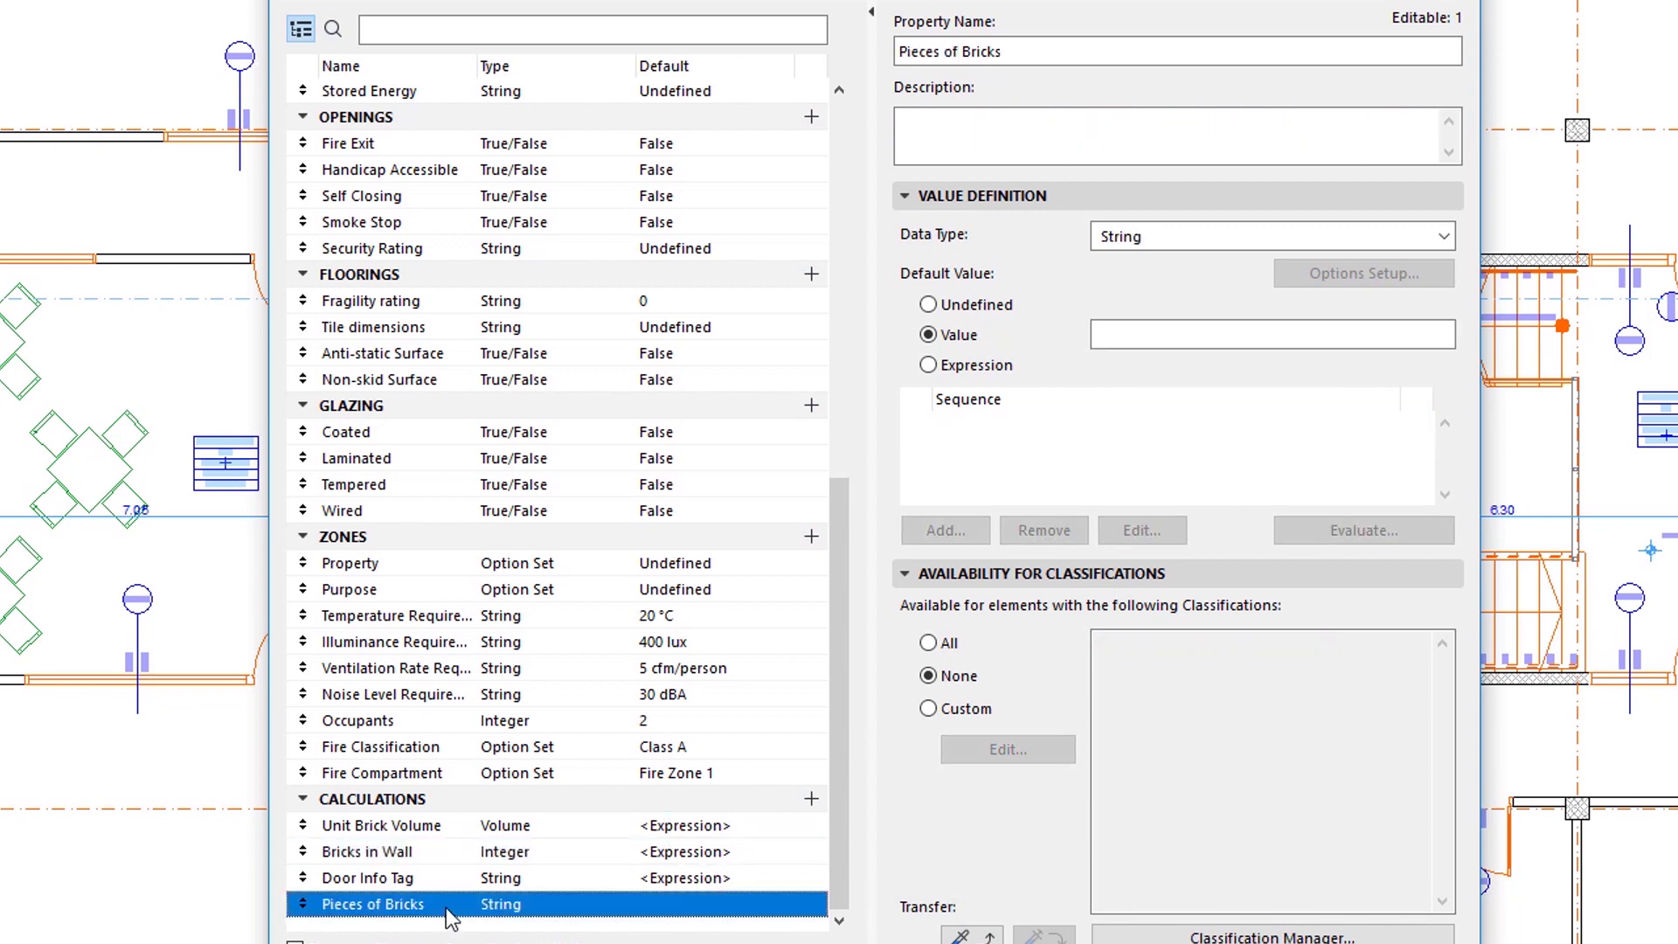
Turn the Pieces of Bricks default value into an expression starting with CONCAT
left_click(1001, 380)
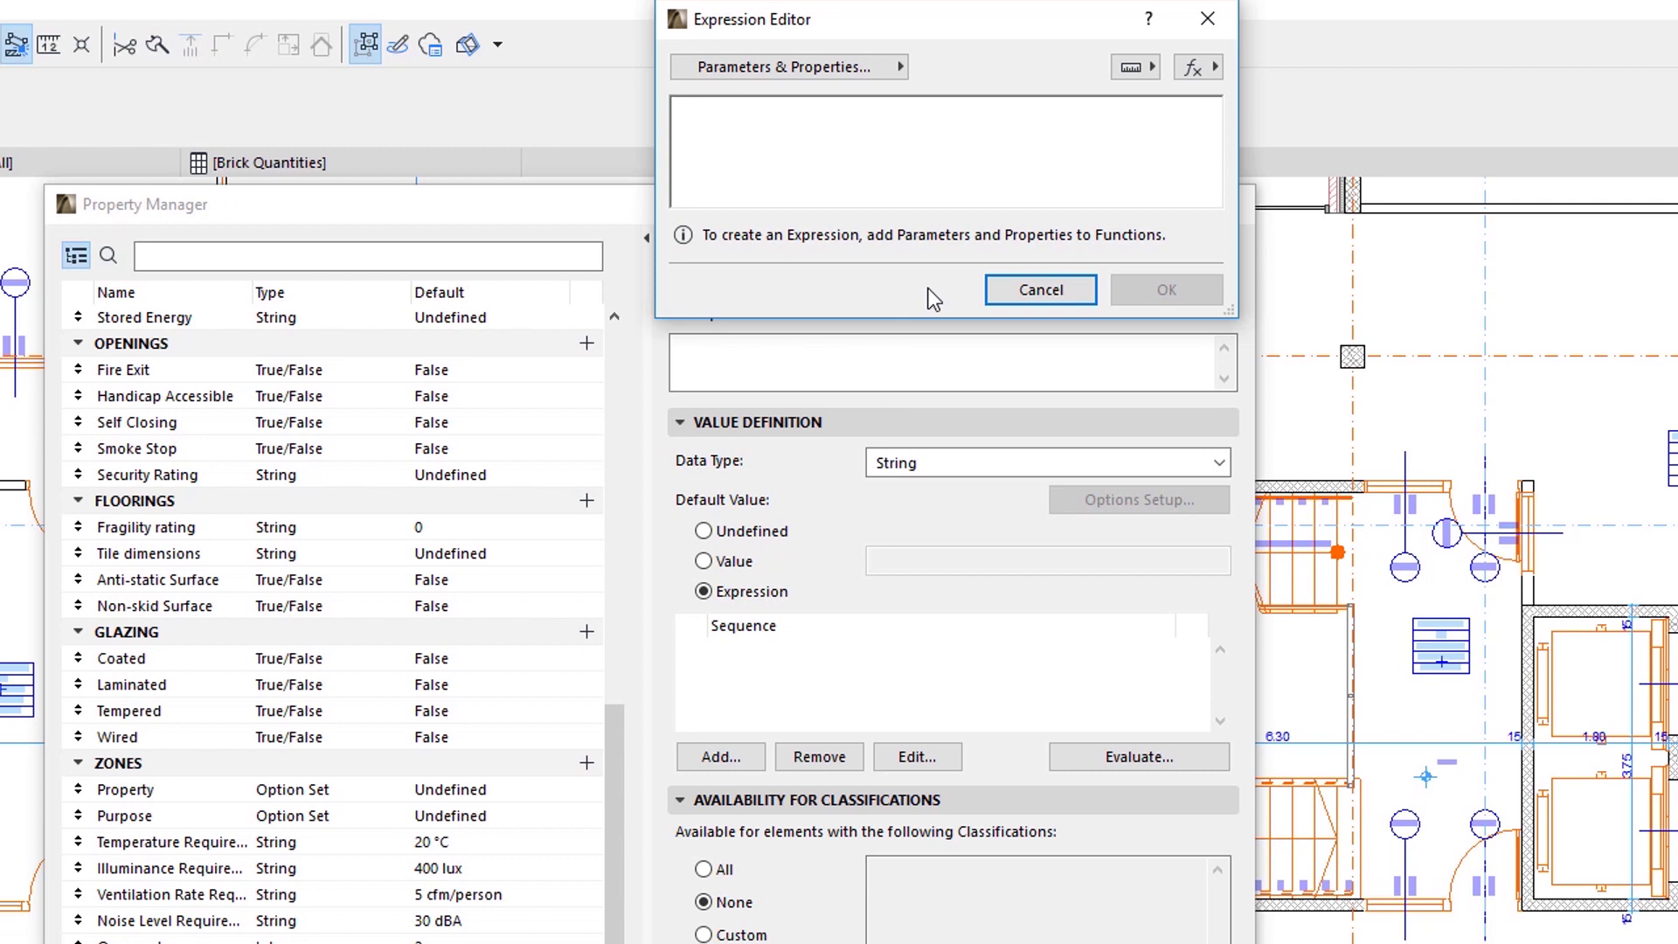
left_click(1197, 70)
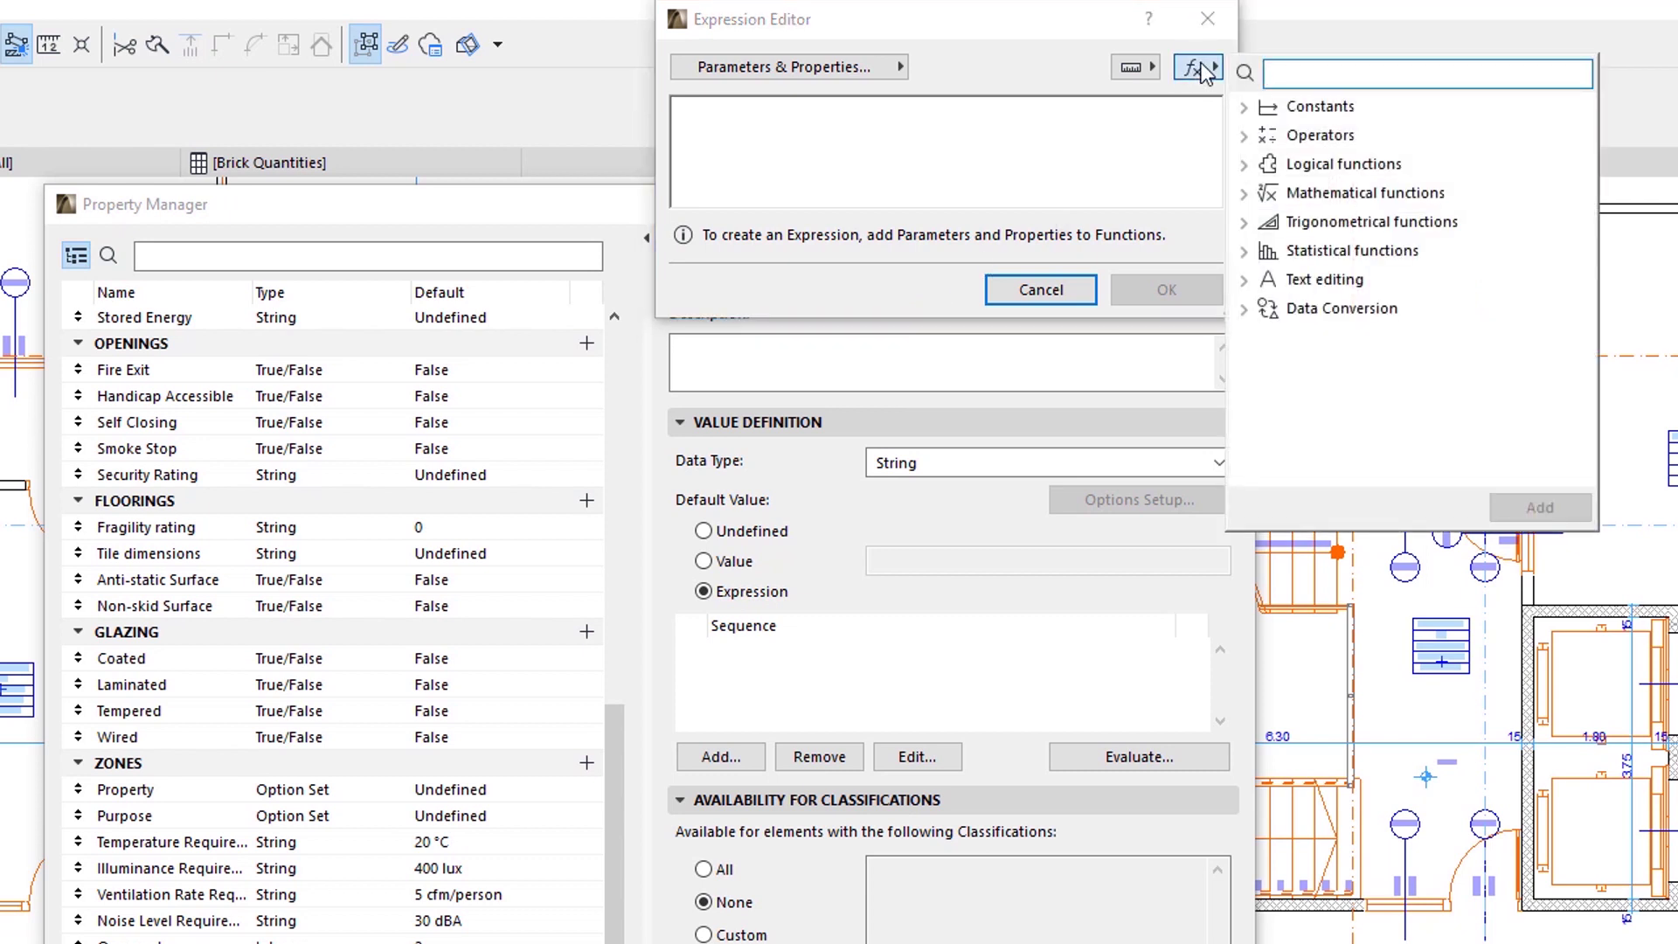
type("concat")
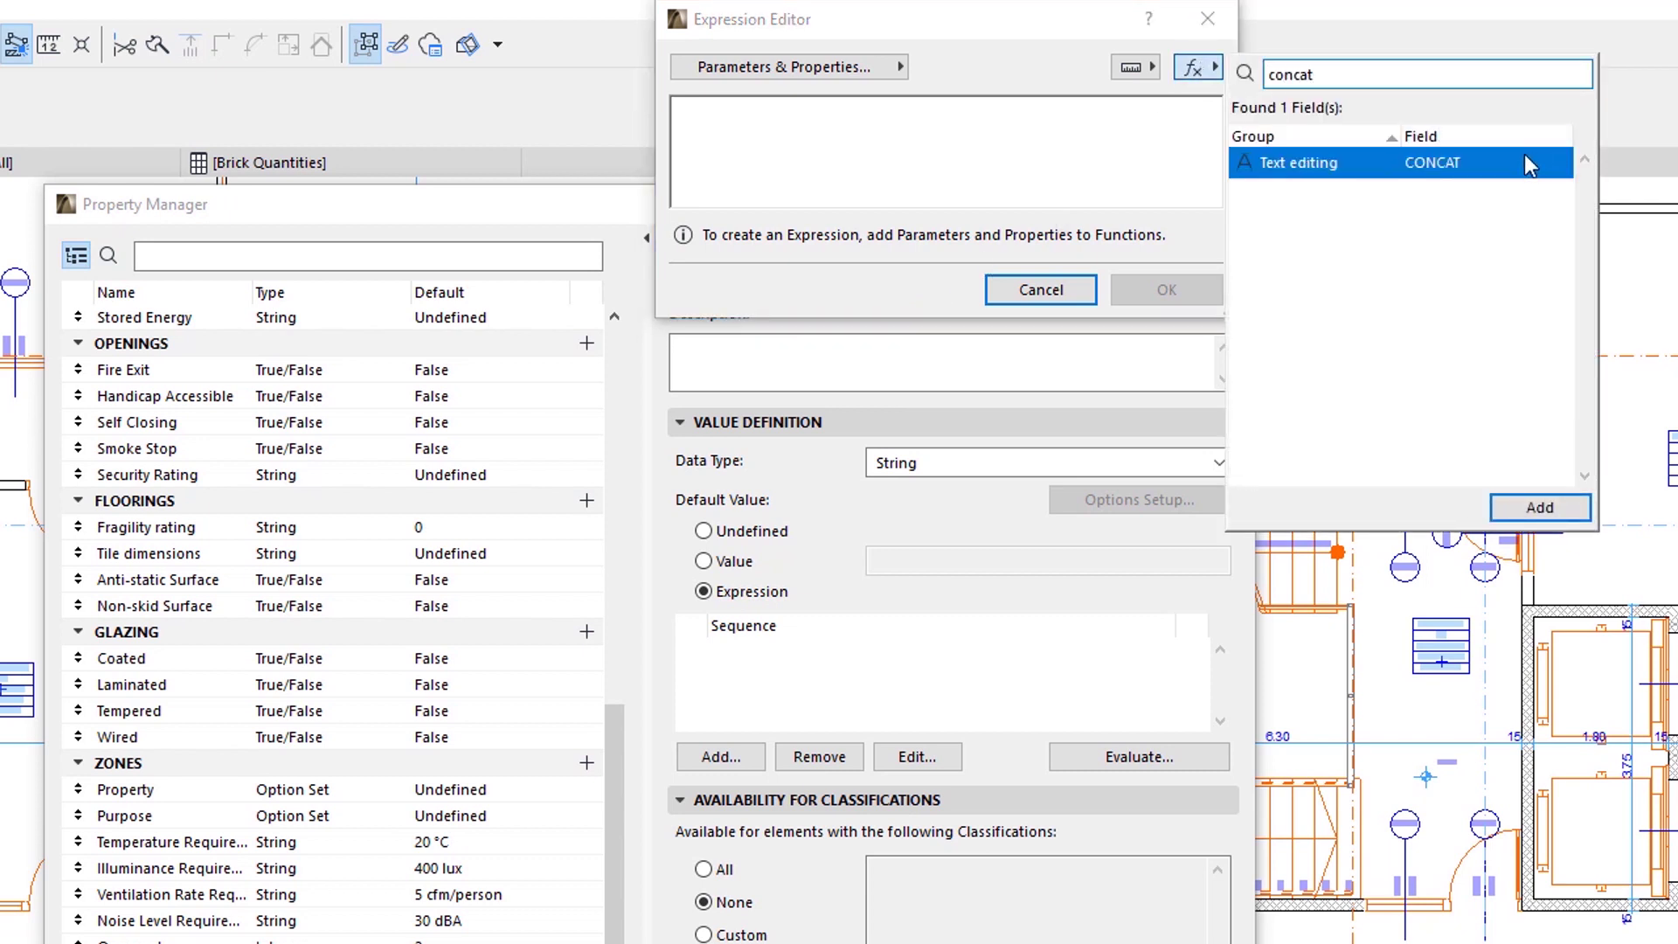
double_click(1516, 167)
Replace CONCAT's Text1 placeholder with the STR function
key("shift+Right")
key("shift+Right")
key("shift+Right")
key("shift+Right")
key("shift+Right")
key("shift+Right")
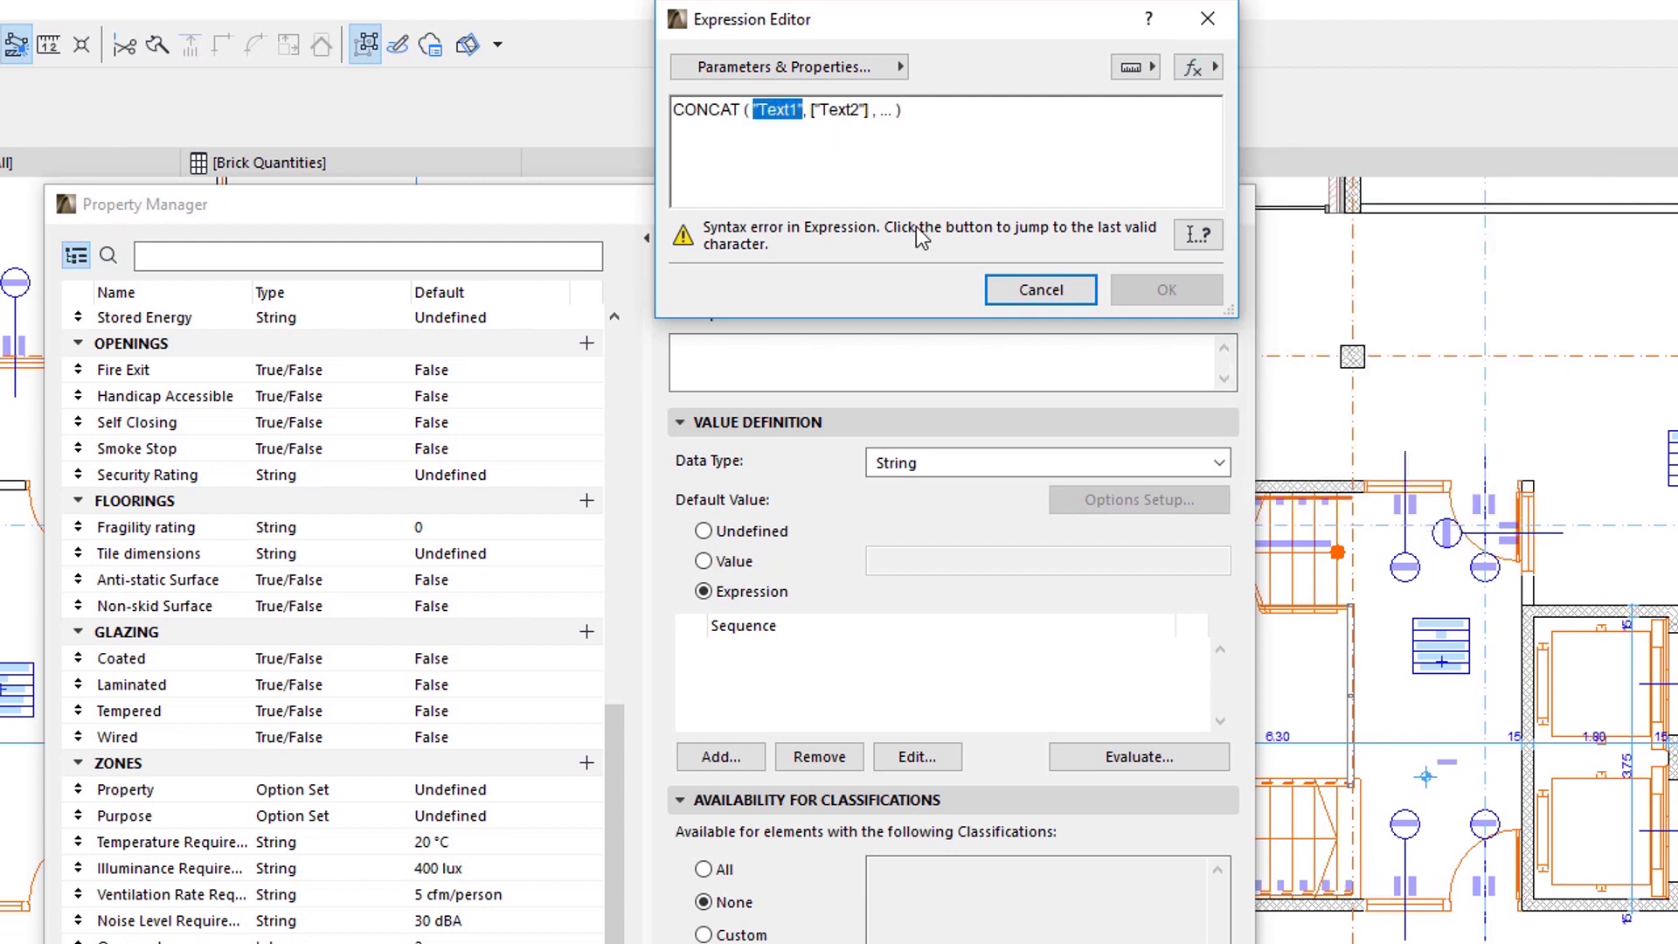
left_click(1204, 70)
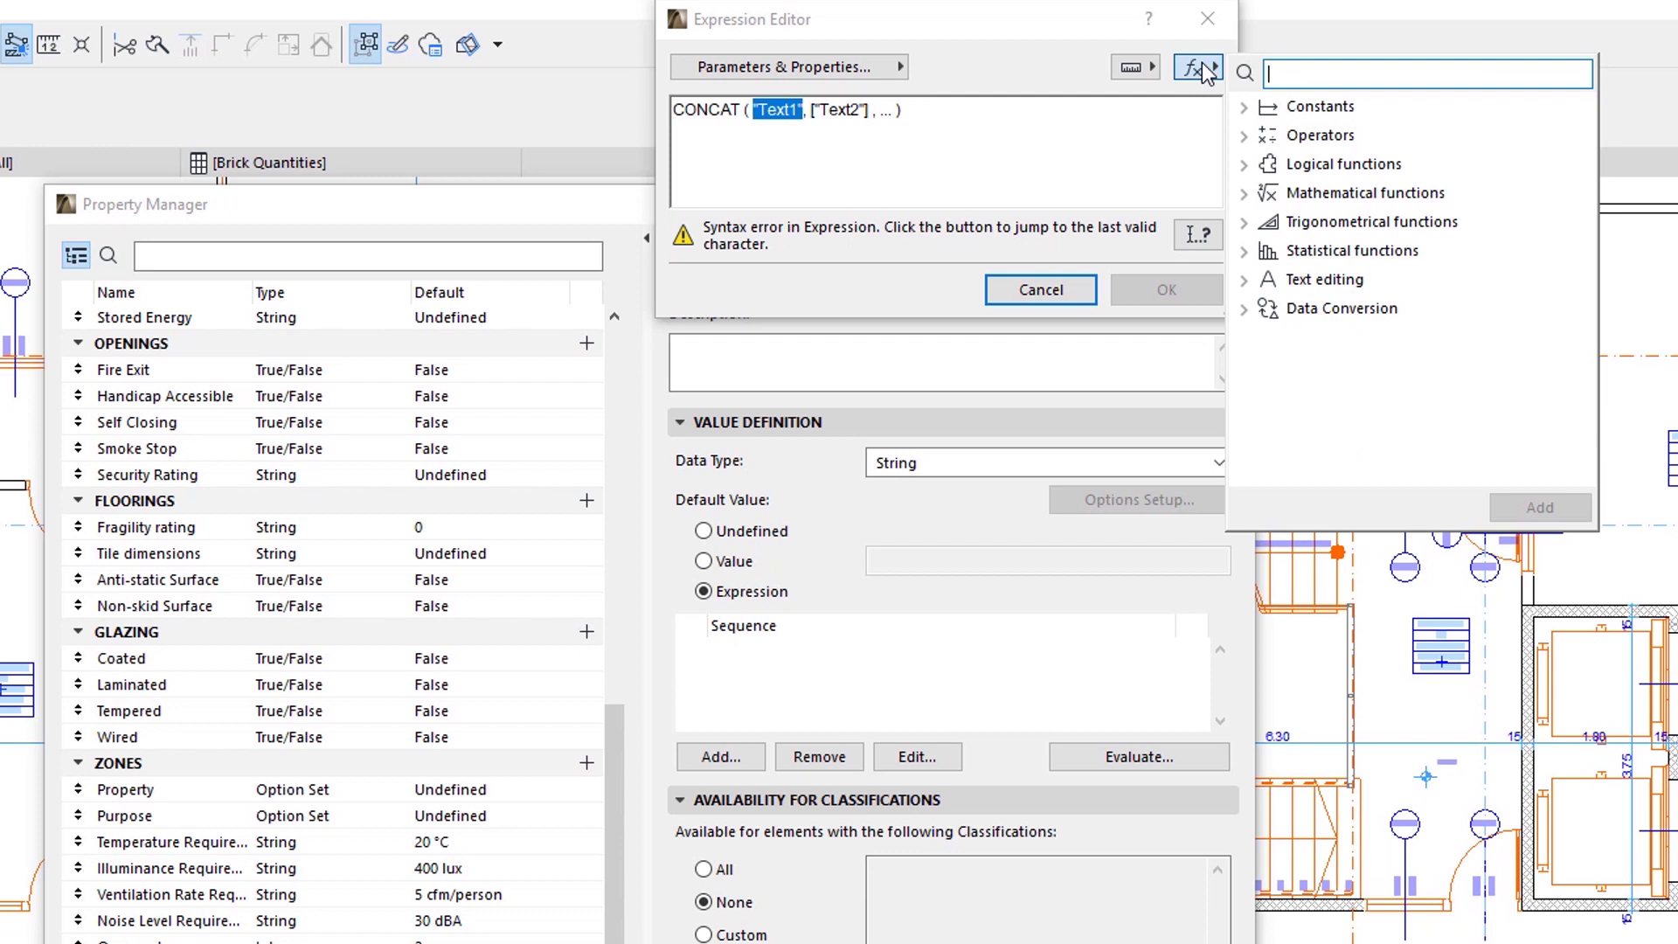
type("st")
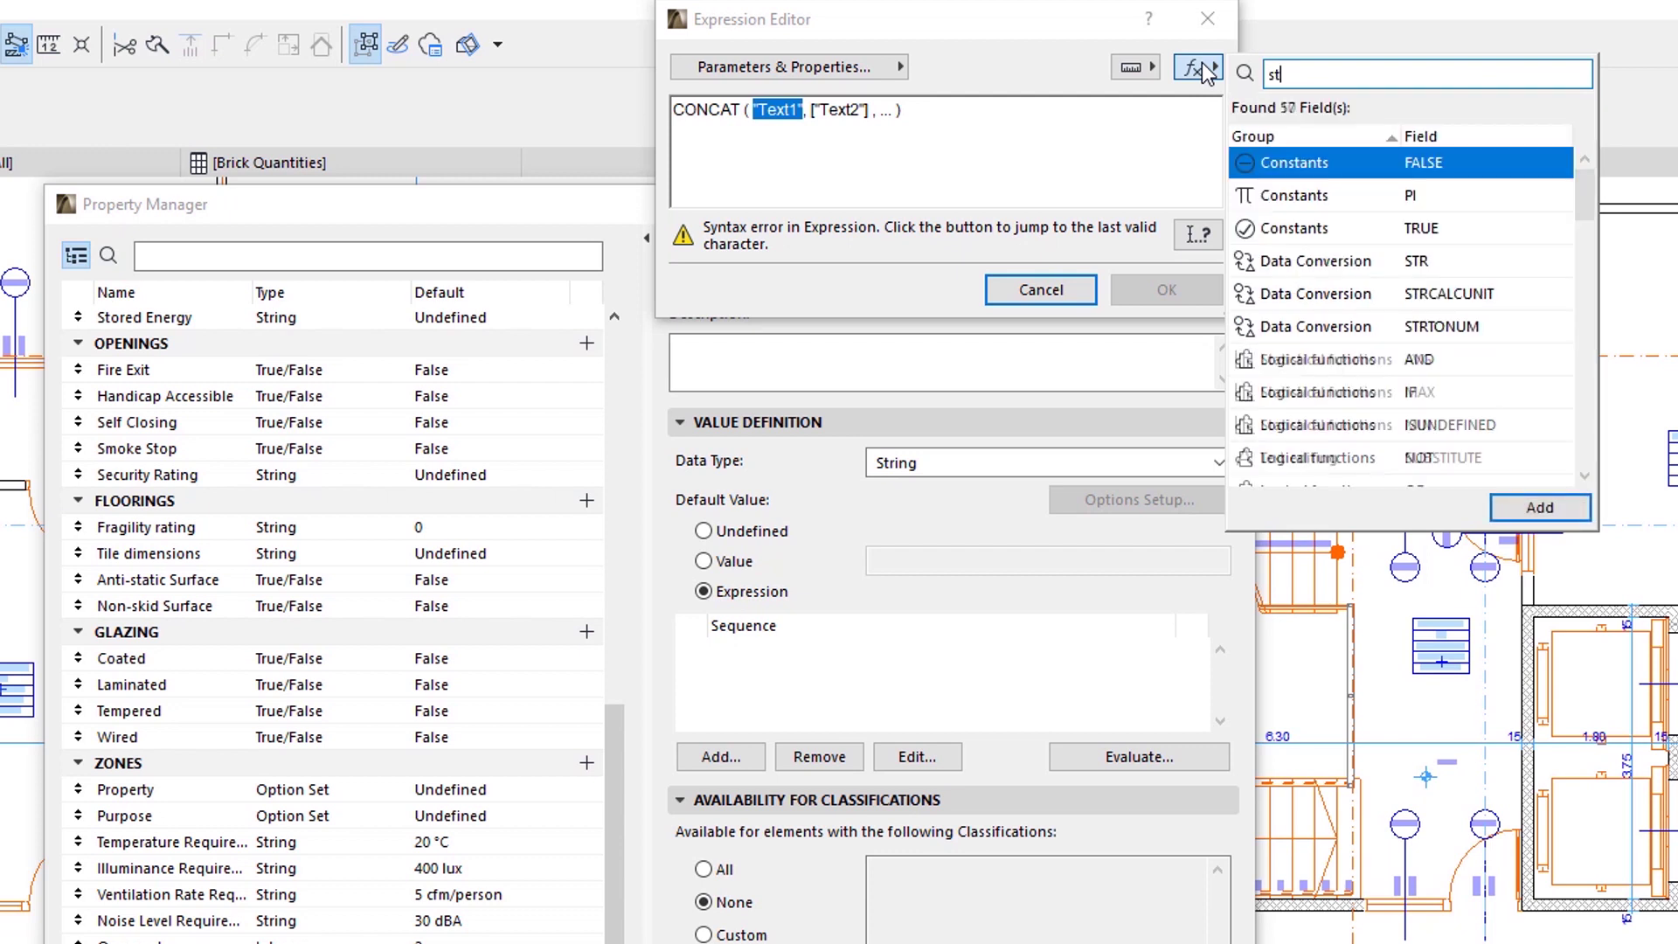
type("r")
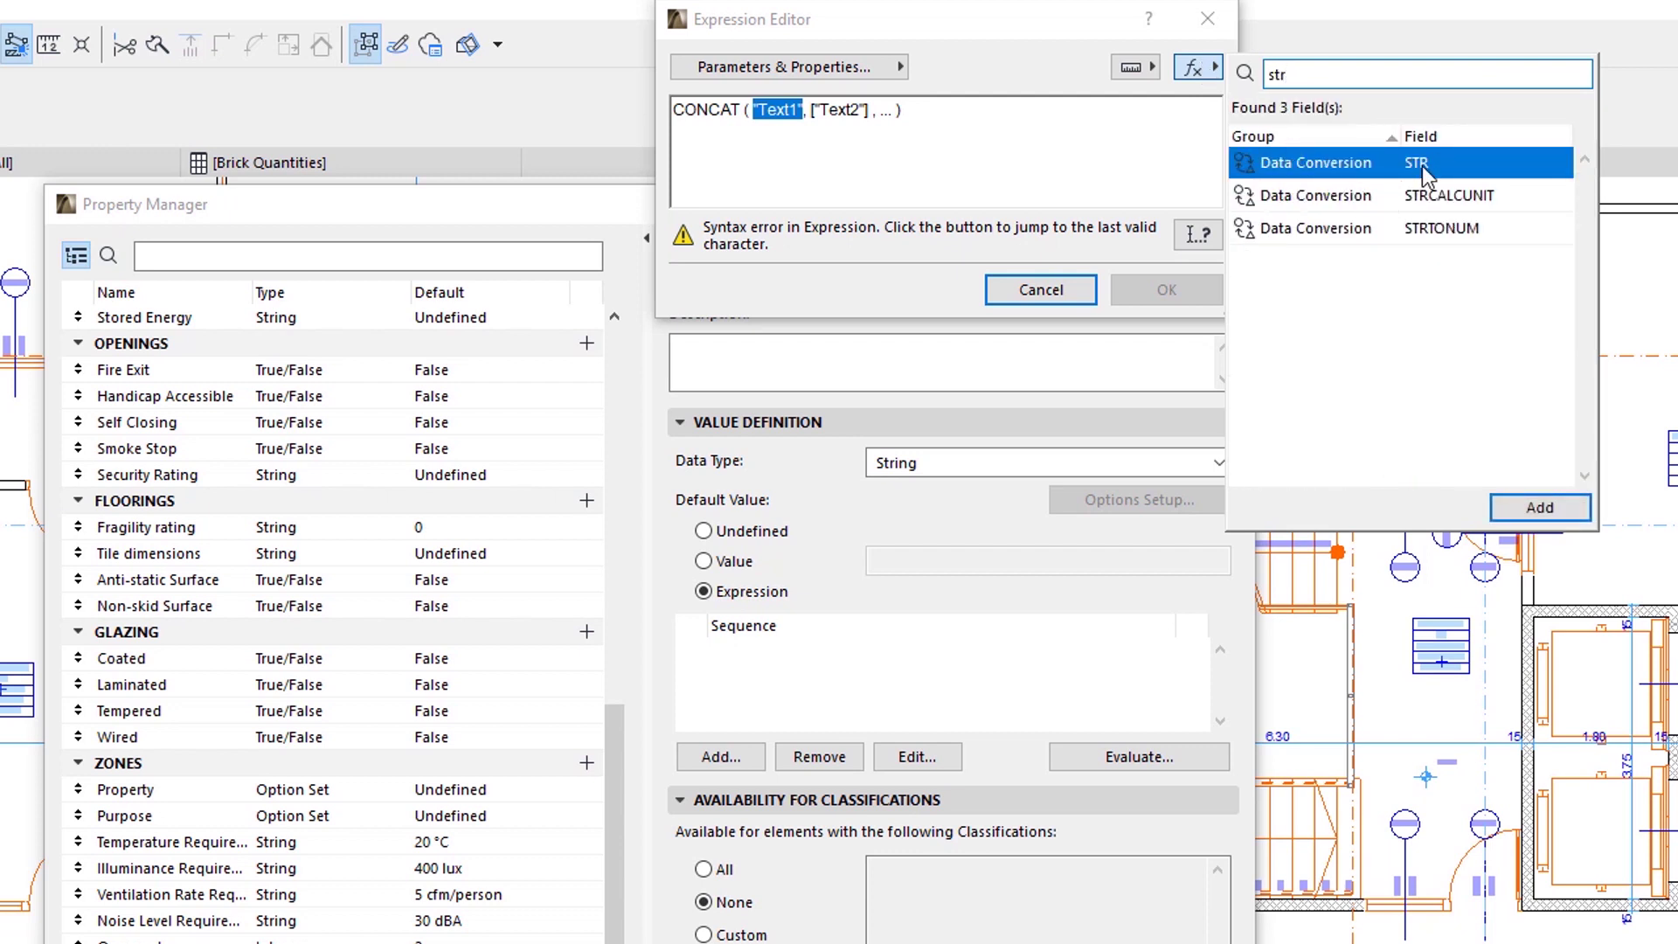
double_click(1420, 168)
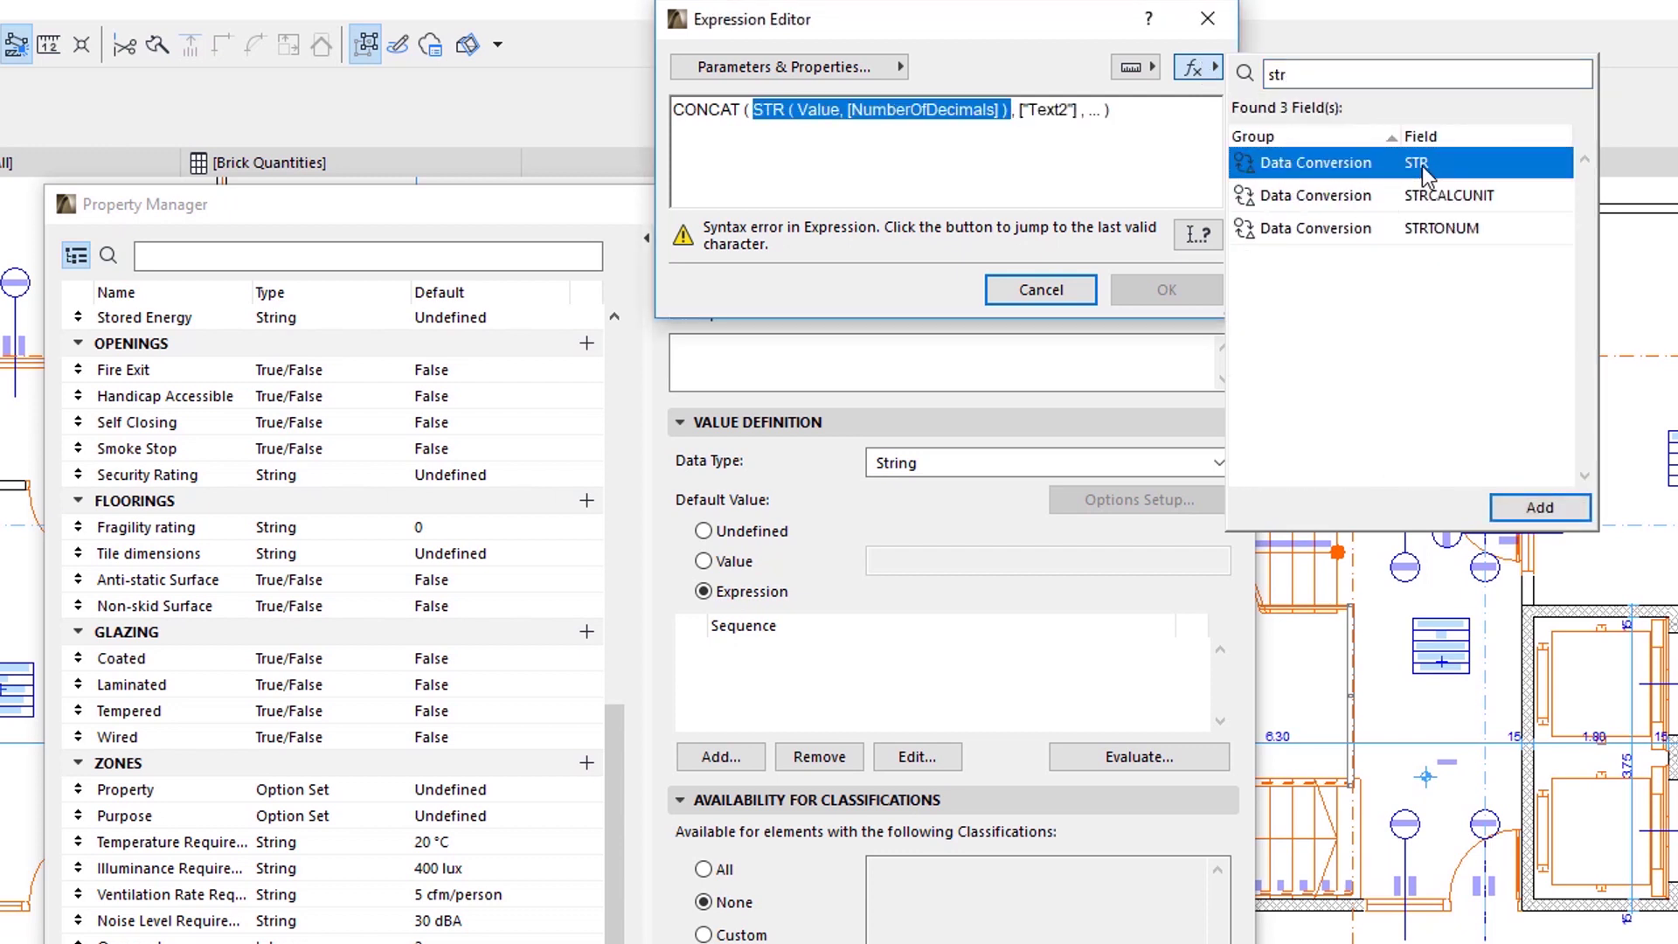
Insert the CALCULATIONS property Bricks in Wall as STR's Value argument
left_click(799, 113)
key("shift+Right")
key("shift+Right")
key("shift+Right")
key("shift+Right")
key("shift+Right")
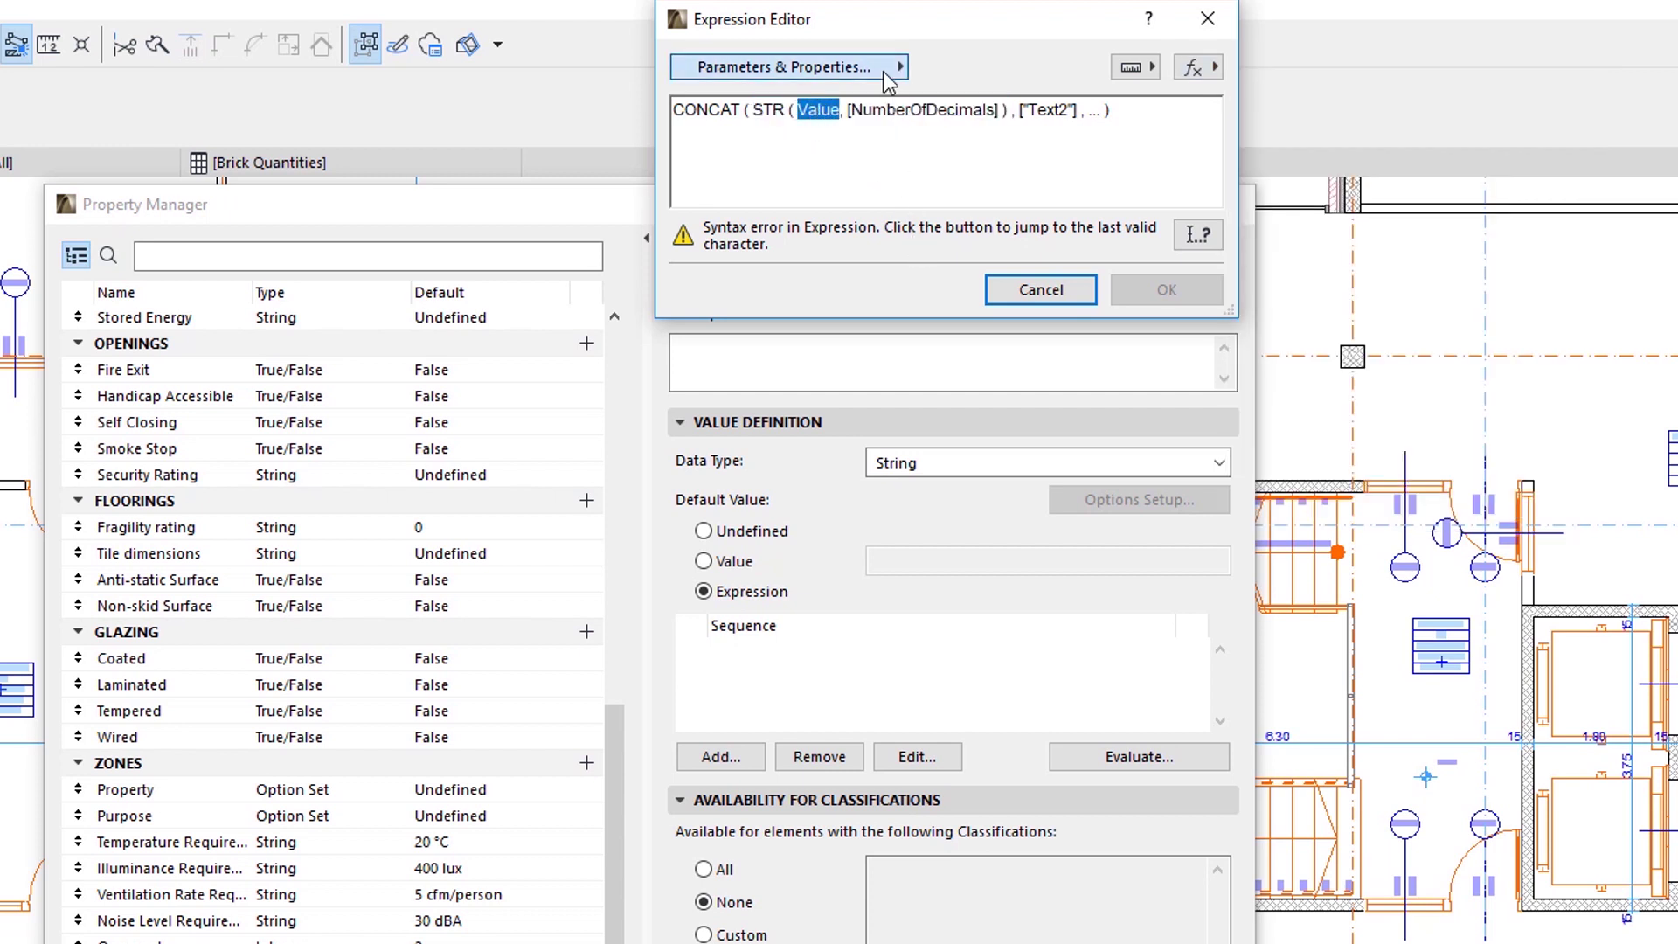
left_click(900, 65)
left_click(553, 699)
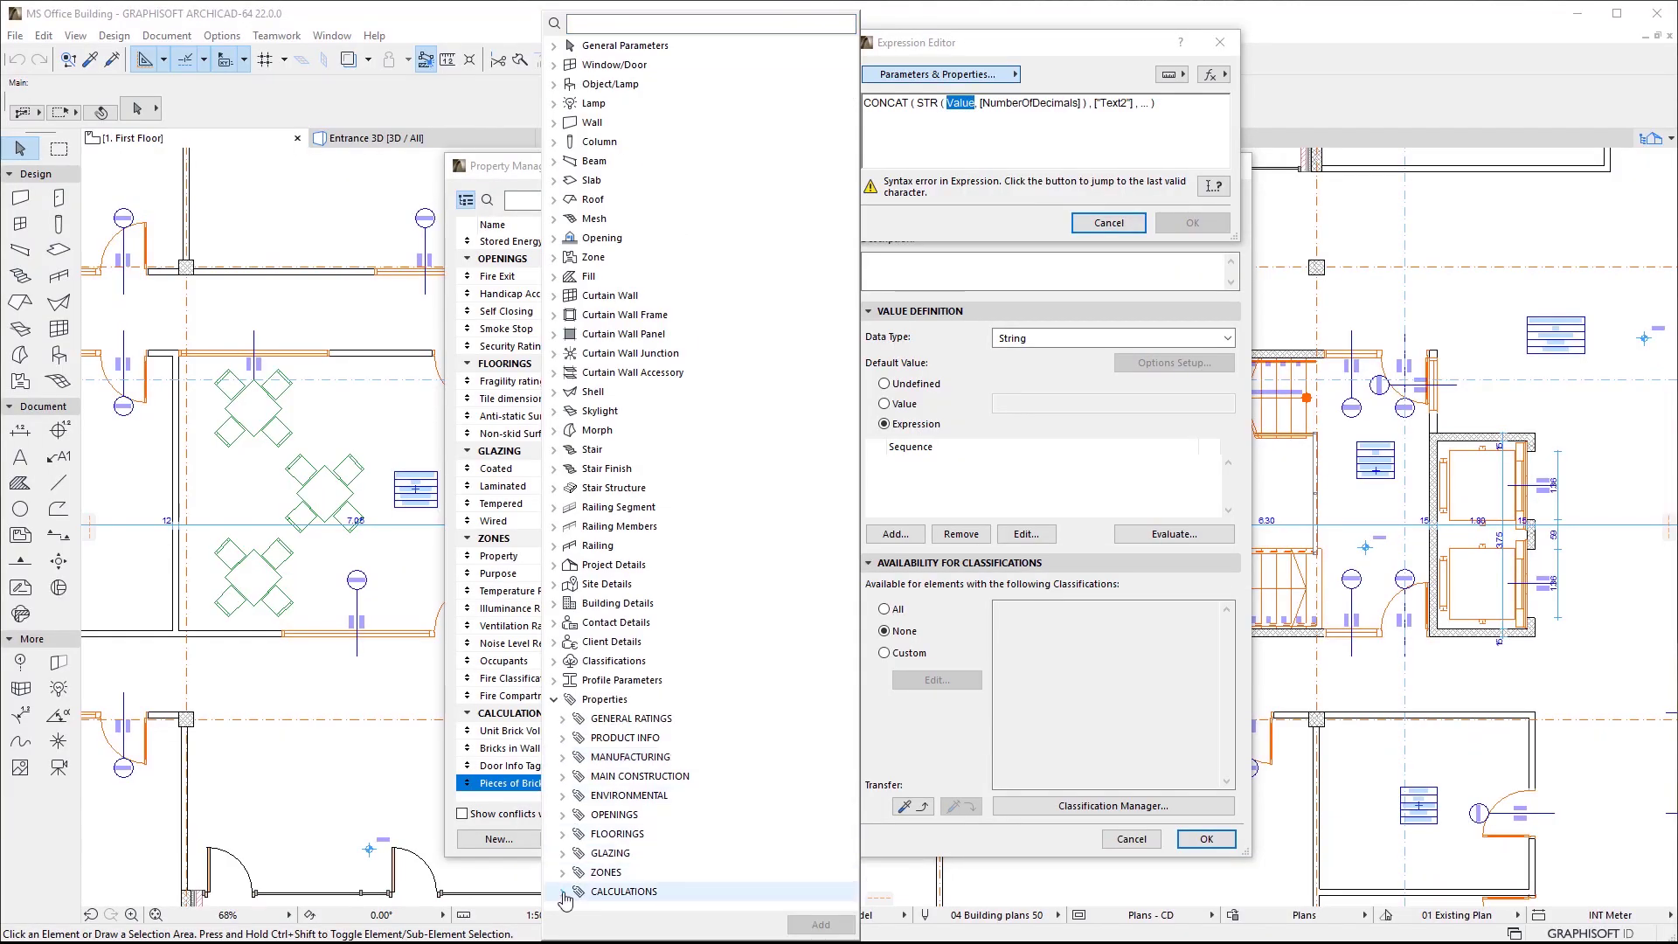
left_click(562, 891)
double_click(629, 833)
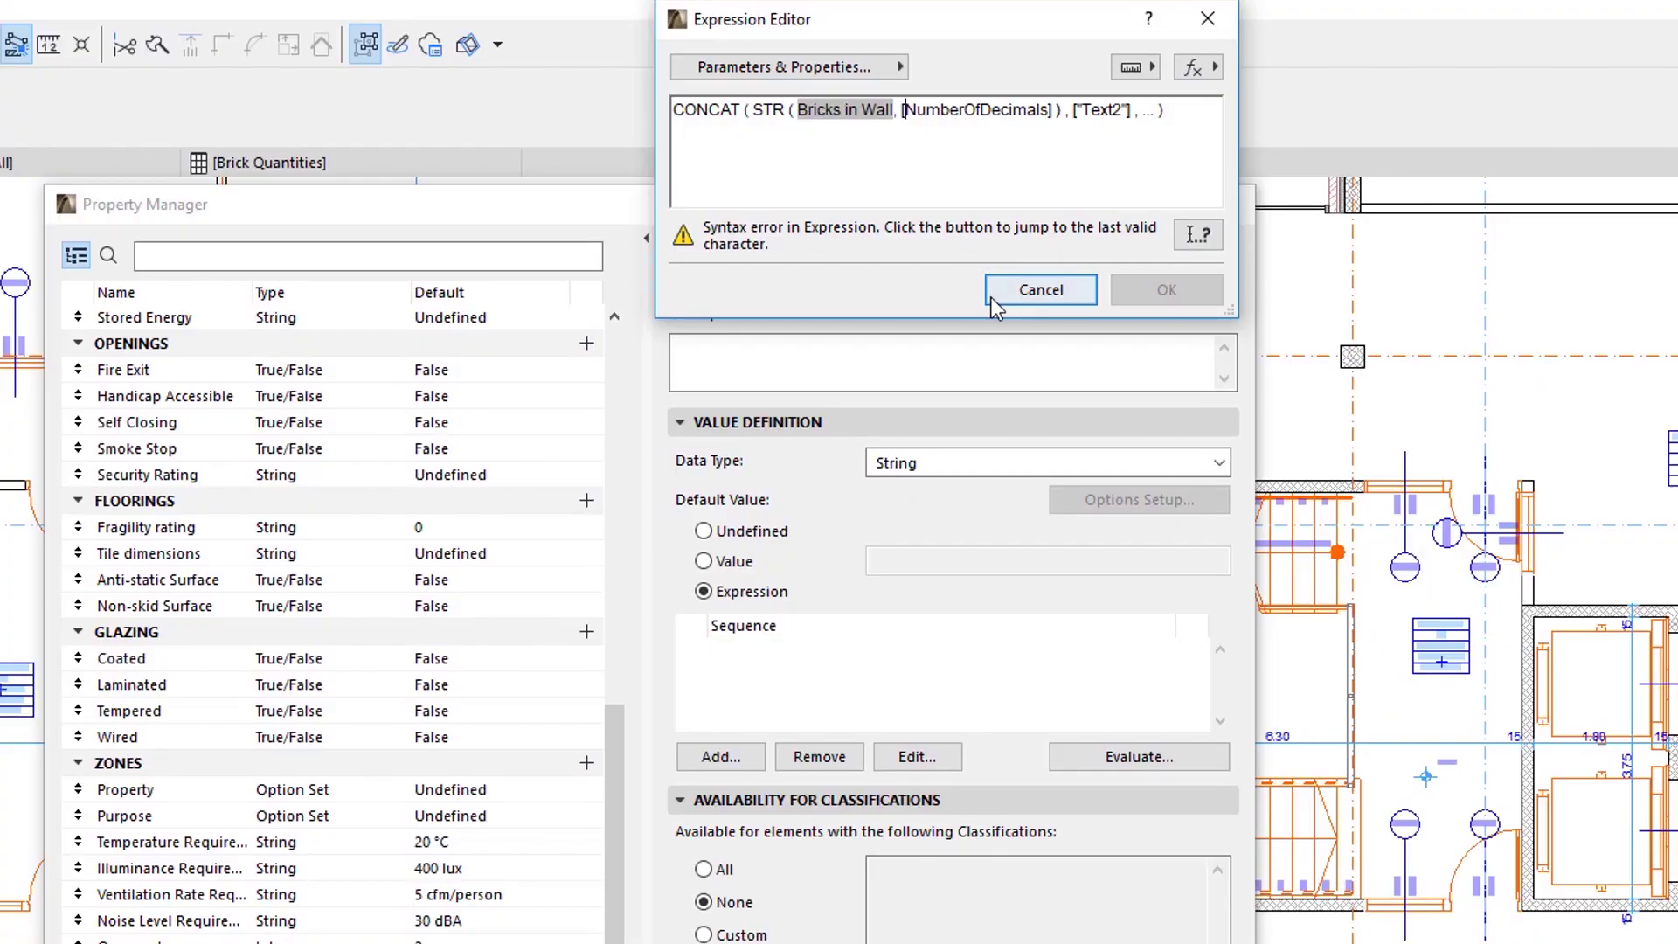
Set STR decimals to 0 and the second text to " pieces", then accept the expression
key("shift+Right")
key("shift+Right")
key("shift+Right")
key("shift+Right")
key("shift+Right")
key("shift+Right")
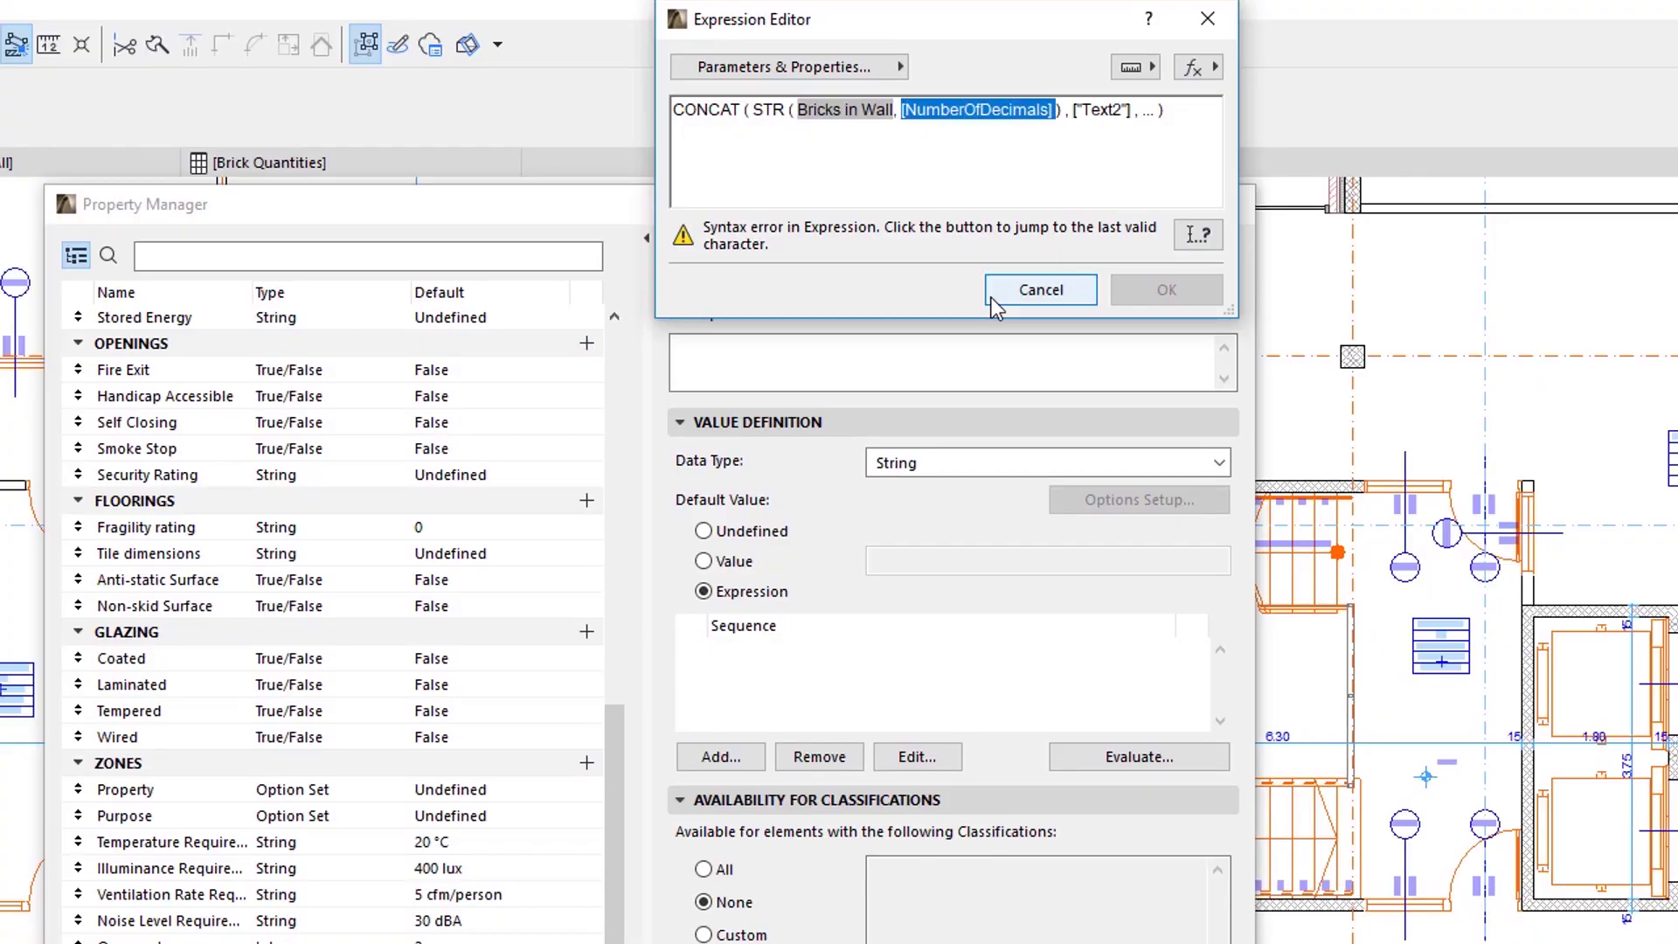
type("0")
key("Right")
key("Right")
key("Right")
key("Right")
key("Right")
key("Left")
key("shift+Right")
key("shift+Right")
key("shift+Right")
key("shift+Right")
key("shift+Right")
key("shift+Right")
key("shift+Right")
key("shift+Right")
type("\" ")
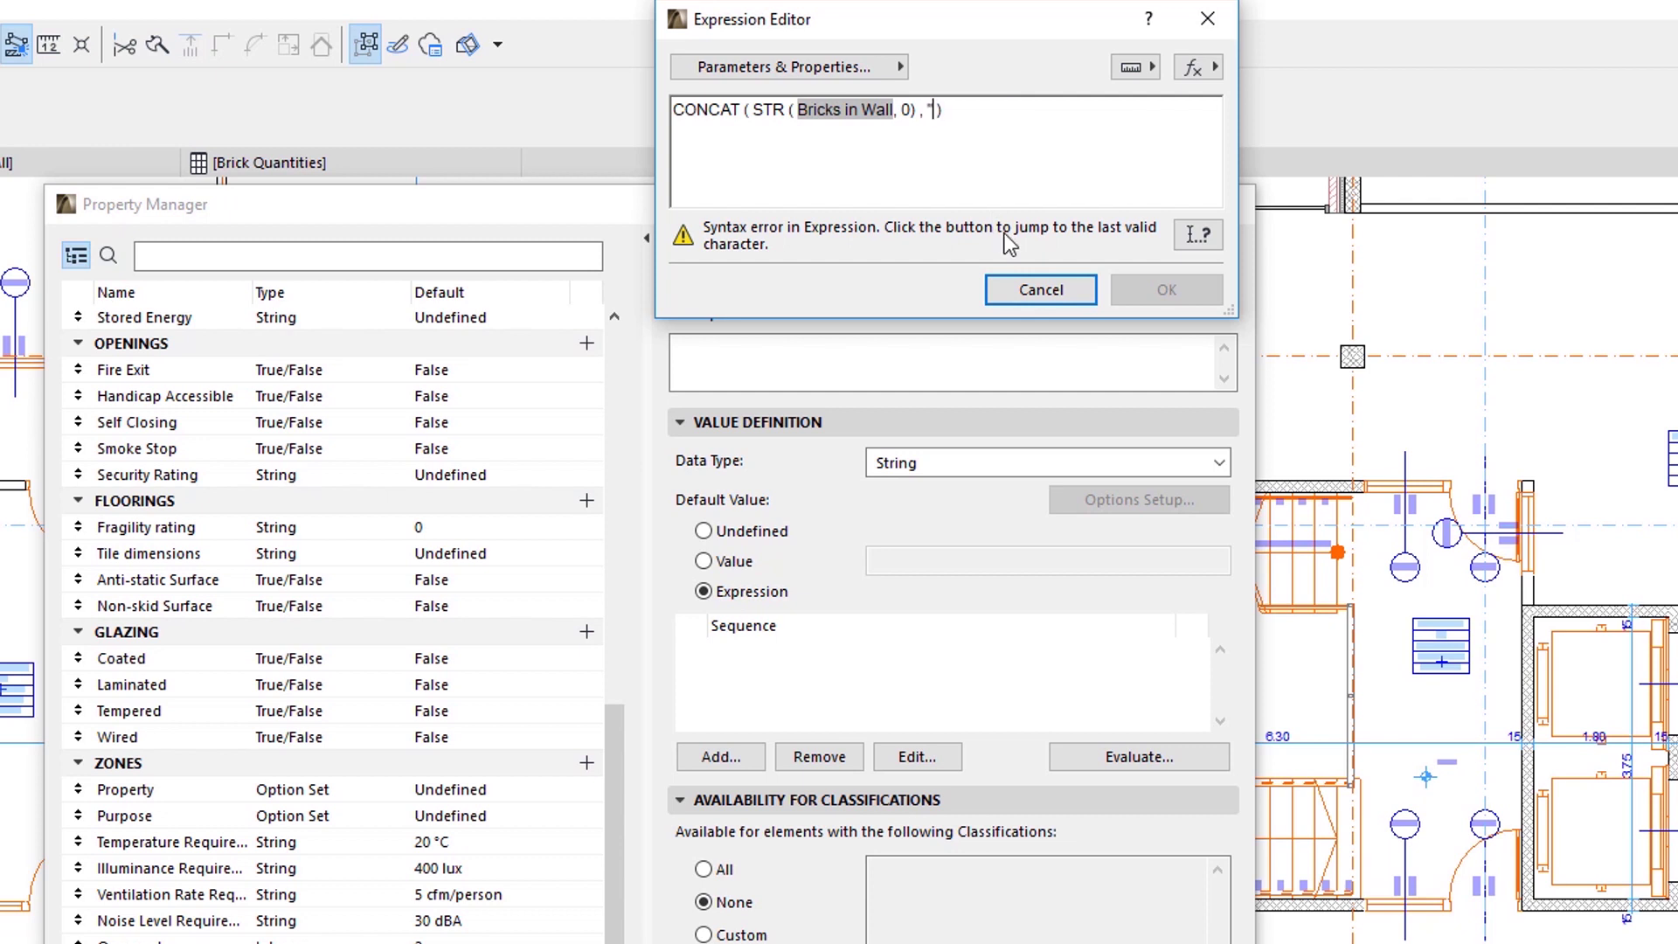
type("pieces\"")
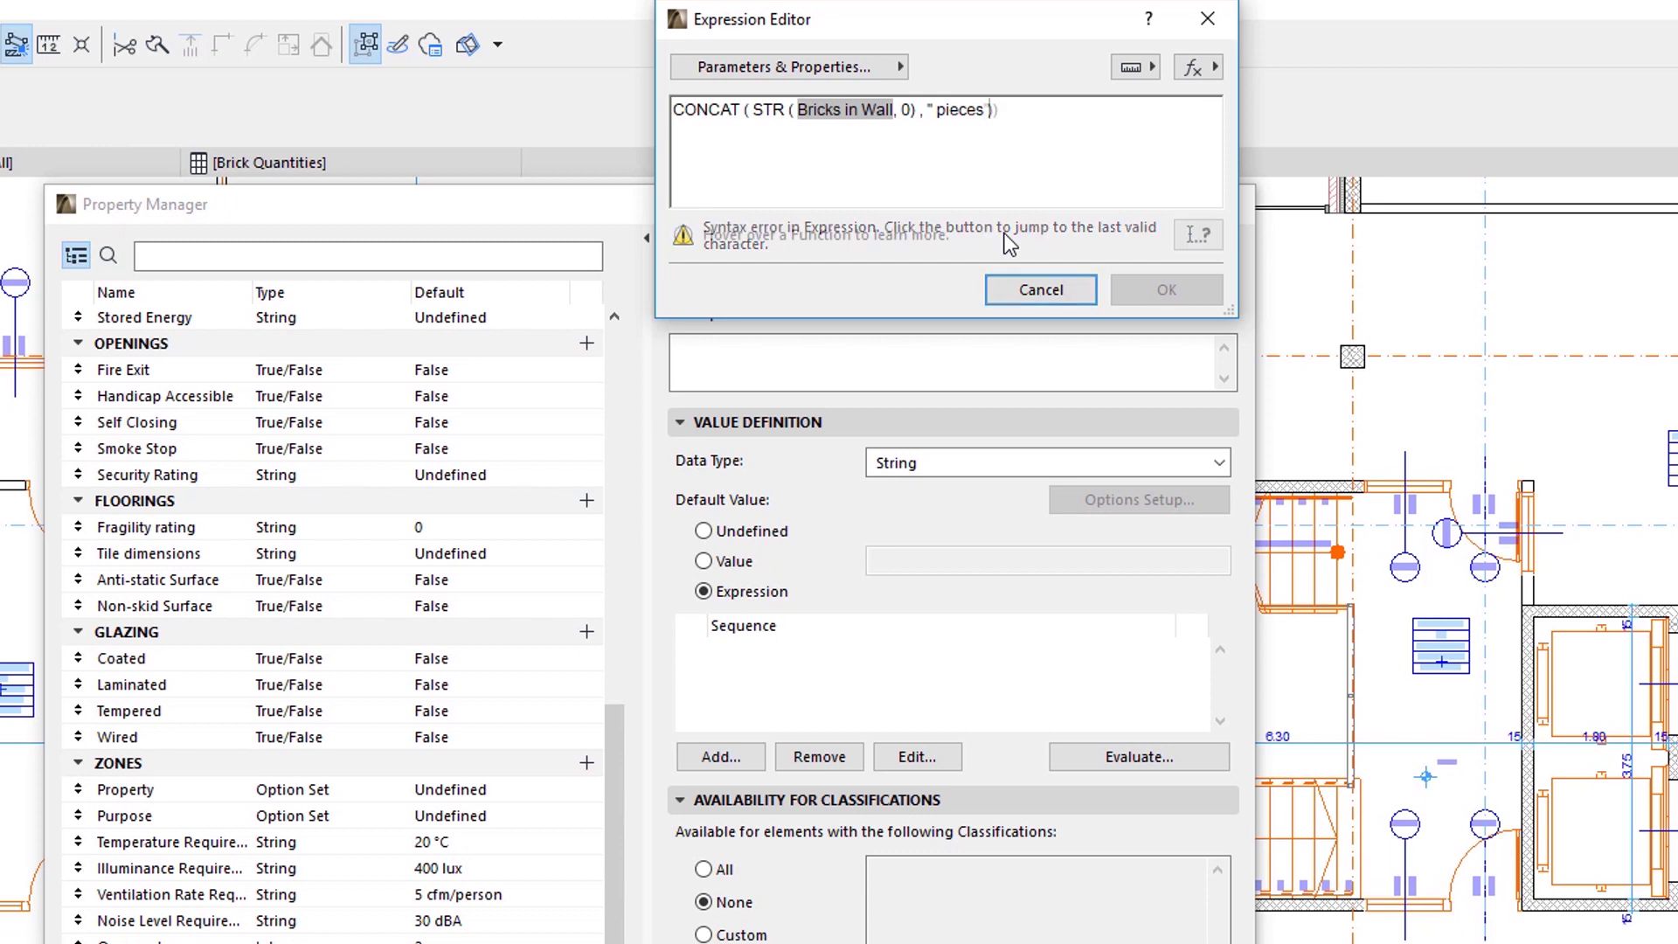
left_click(1126, 120)
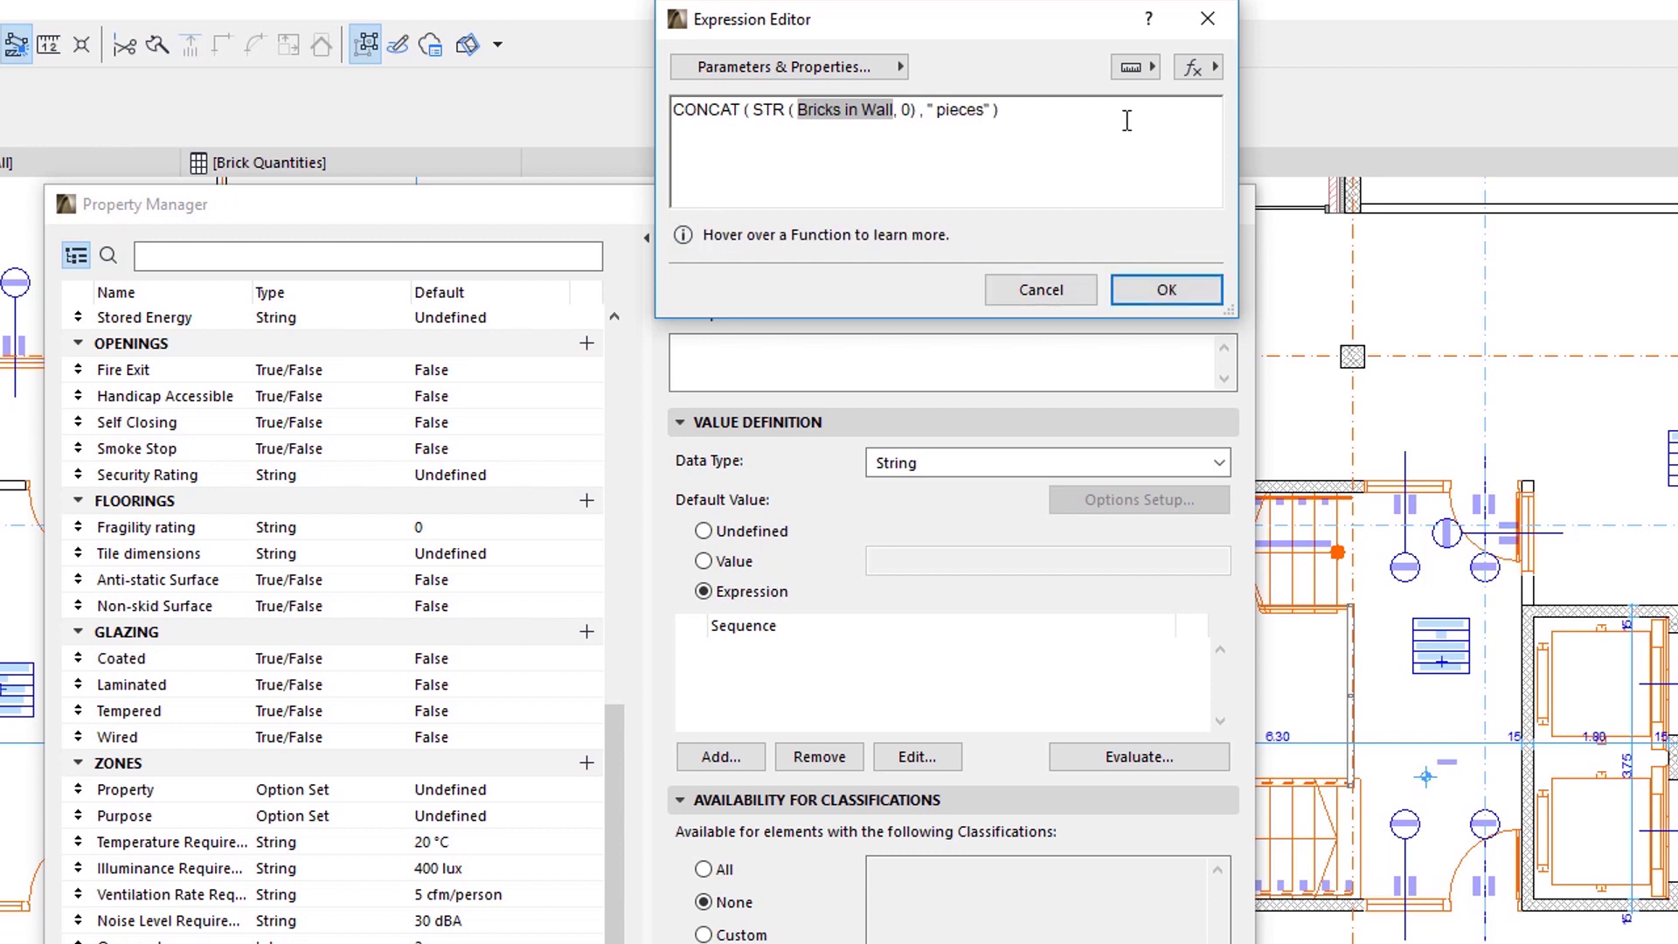
left_click(1203, 289)
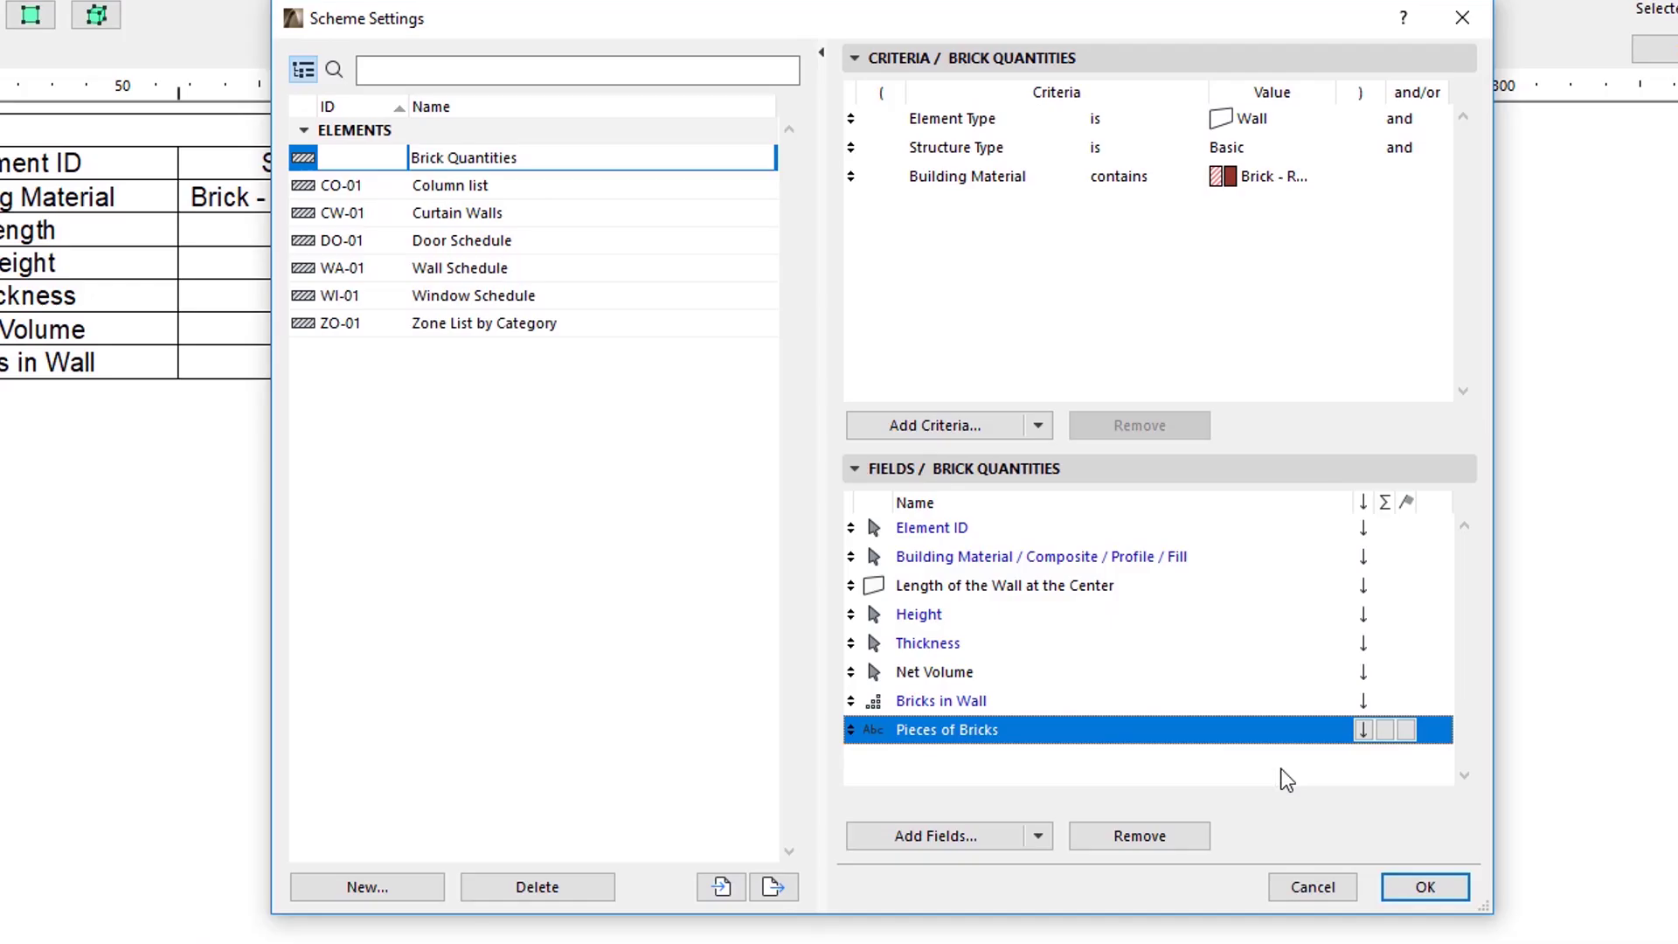
Apply the schedule fields and check the Pieces of Bricks value for wall SW - 009
left_click(1453, 885)
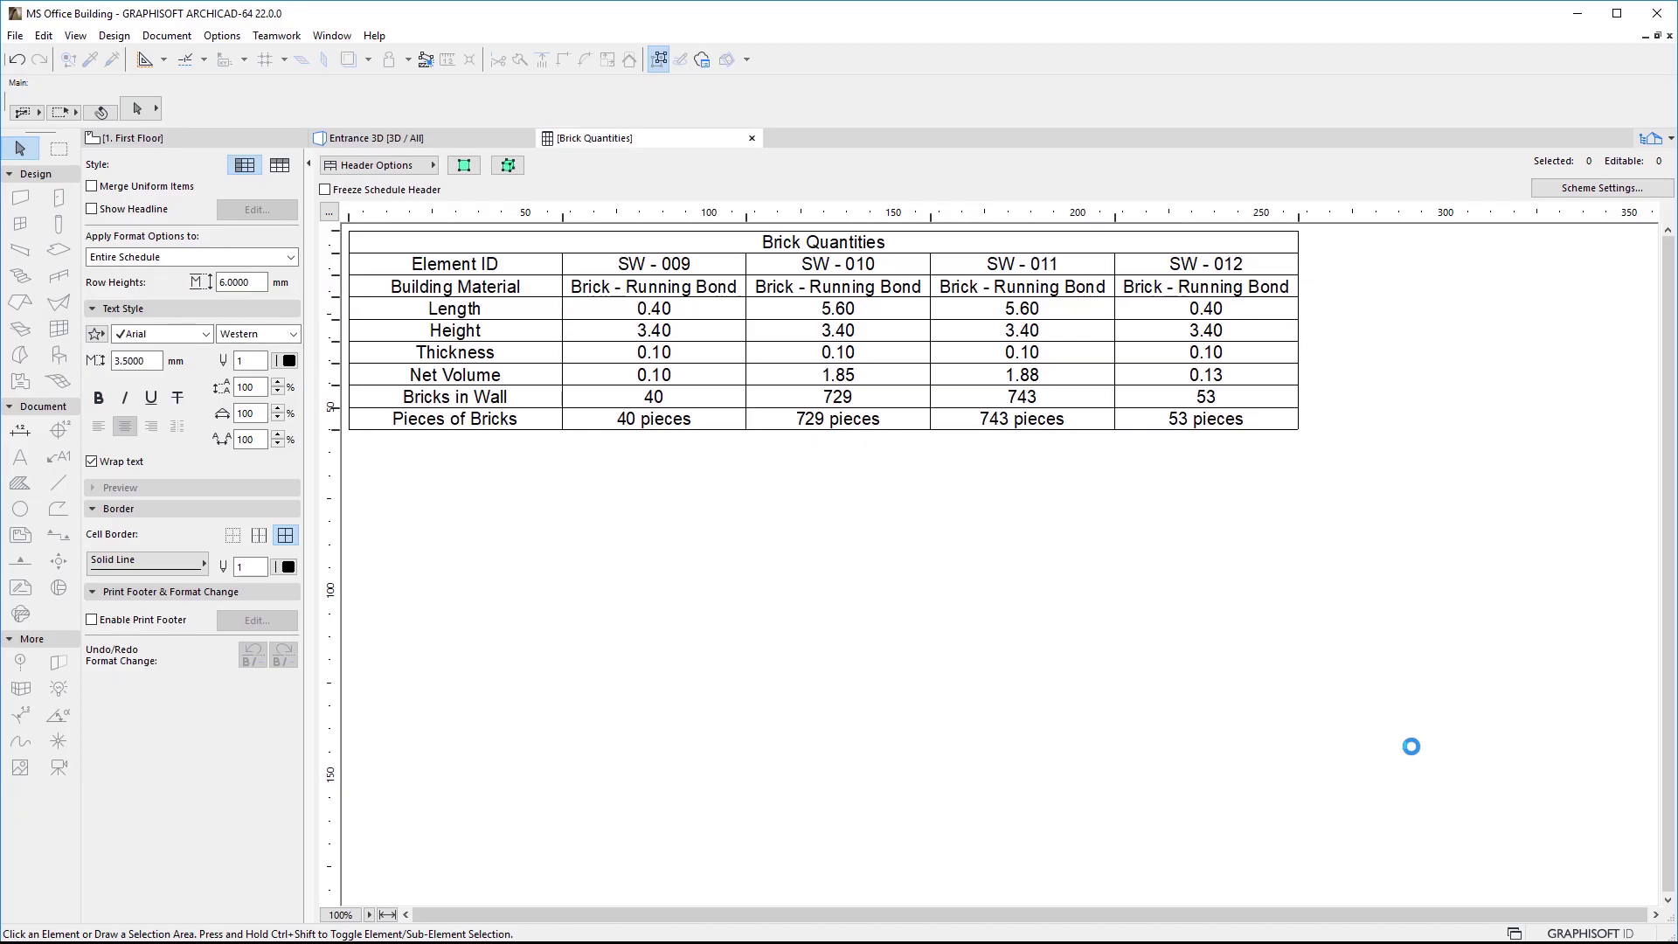
left_click(535, 420)
left_click(718, 421)
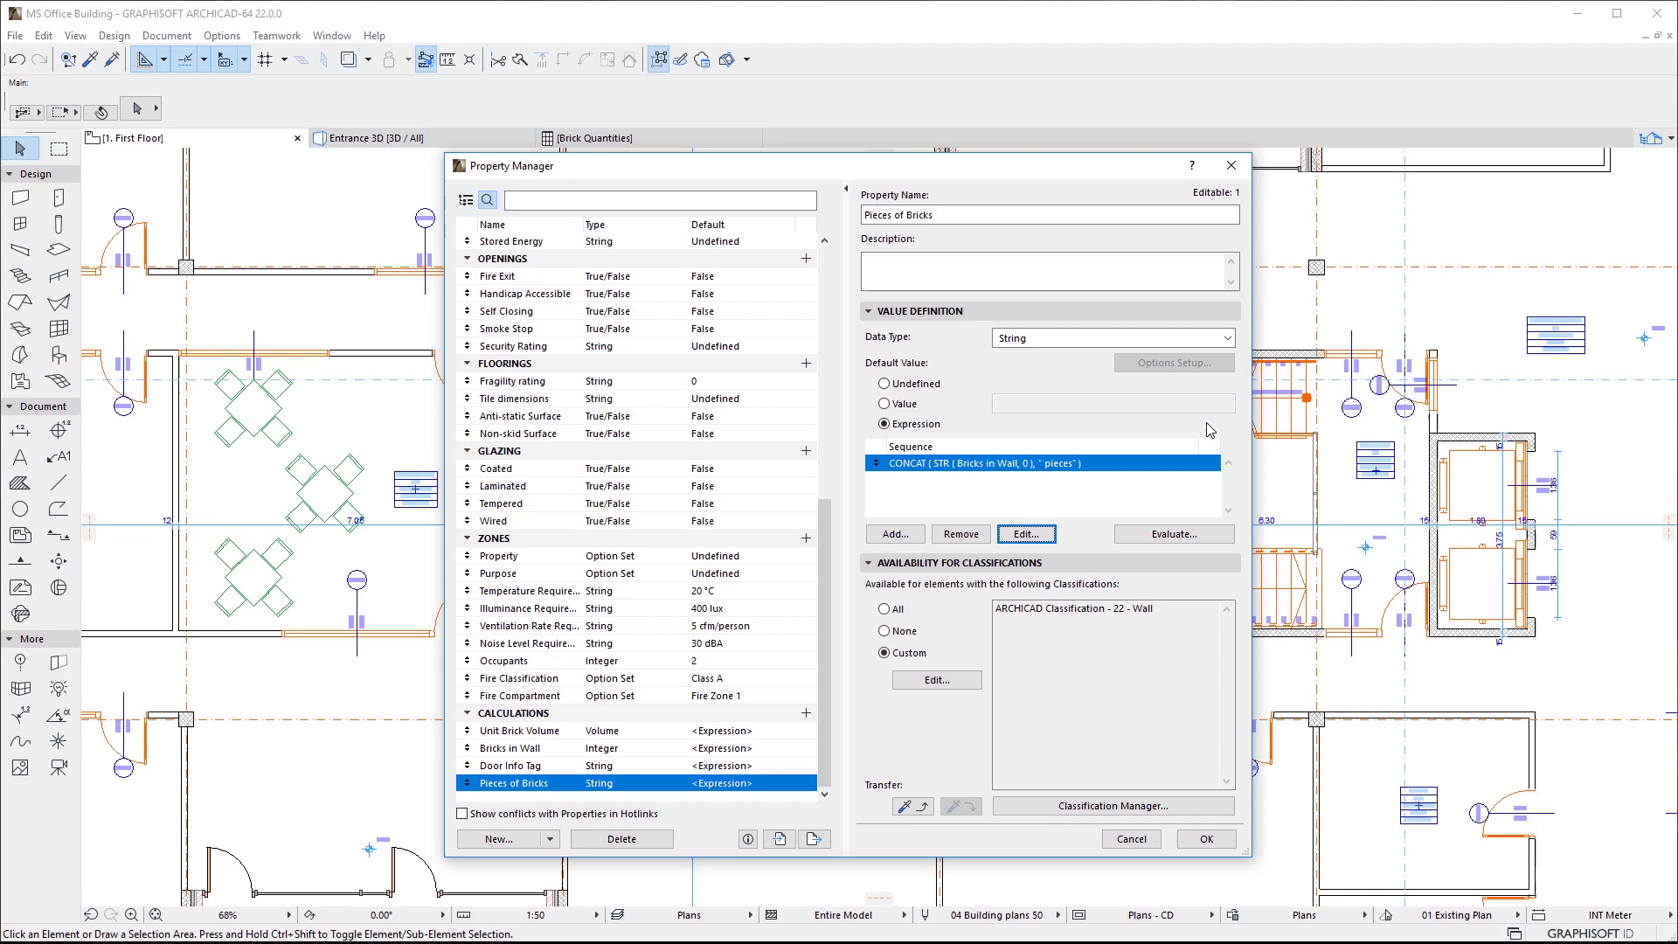
Browse the data types but keep String, then reopen the CONCAT expression for editing
left_click(1226, 338)
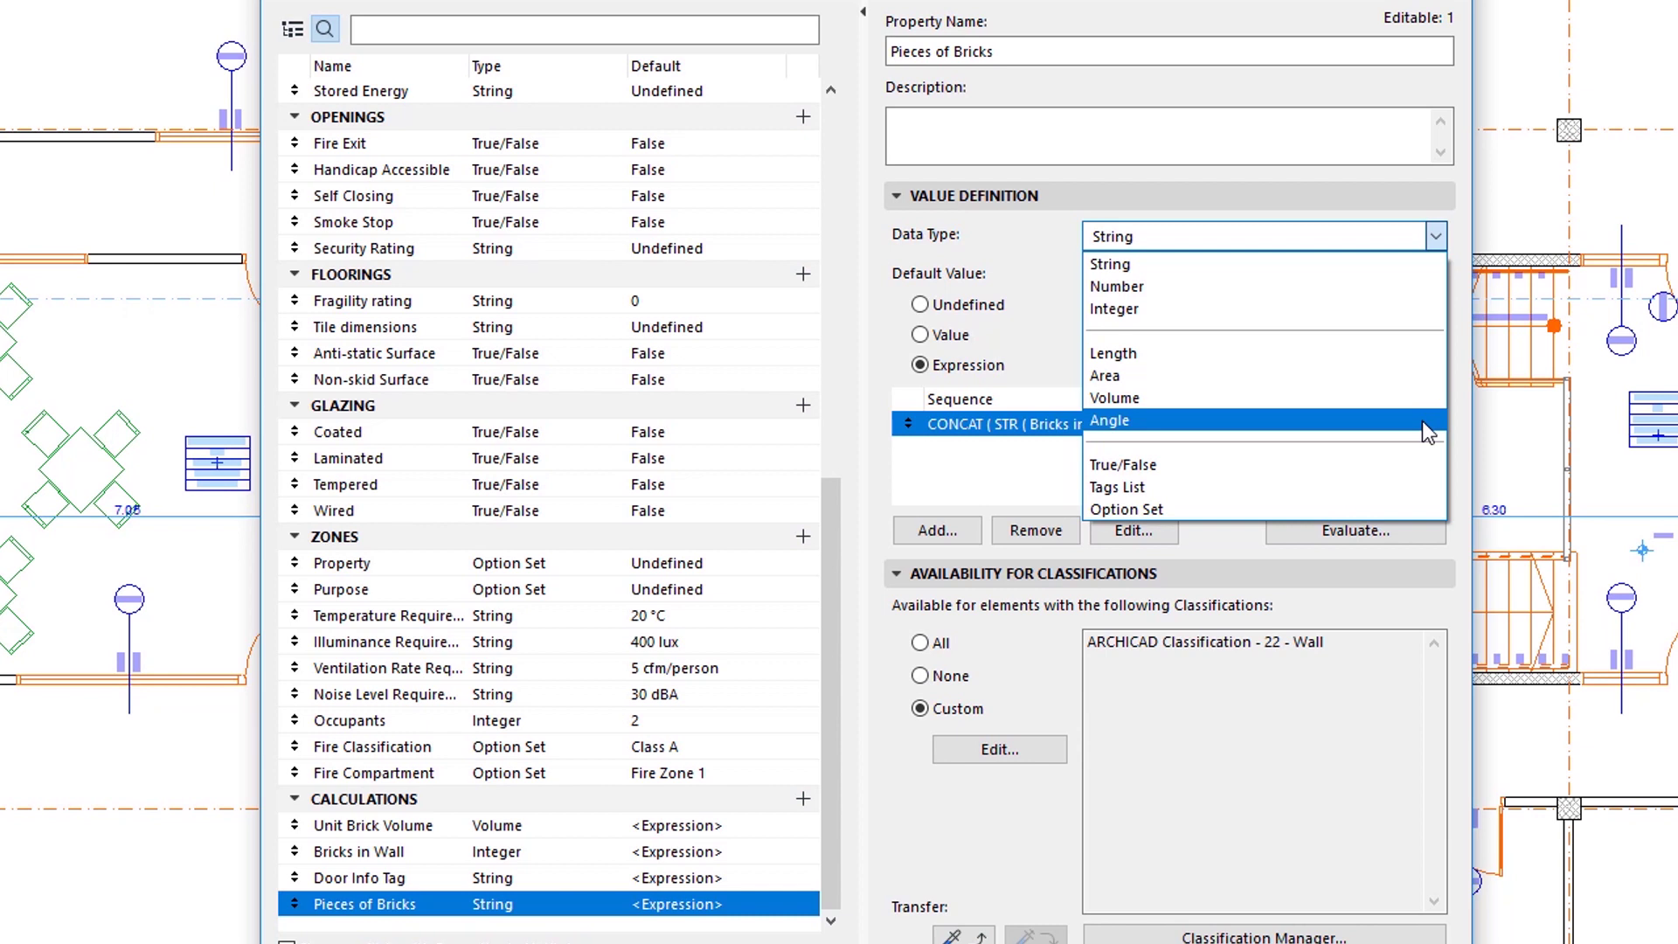
left_click(1388, 601)
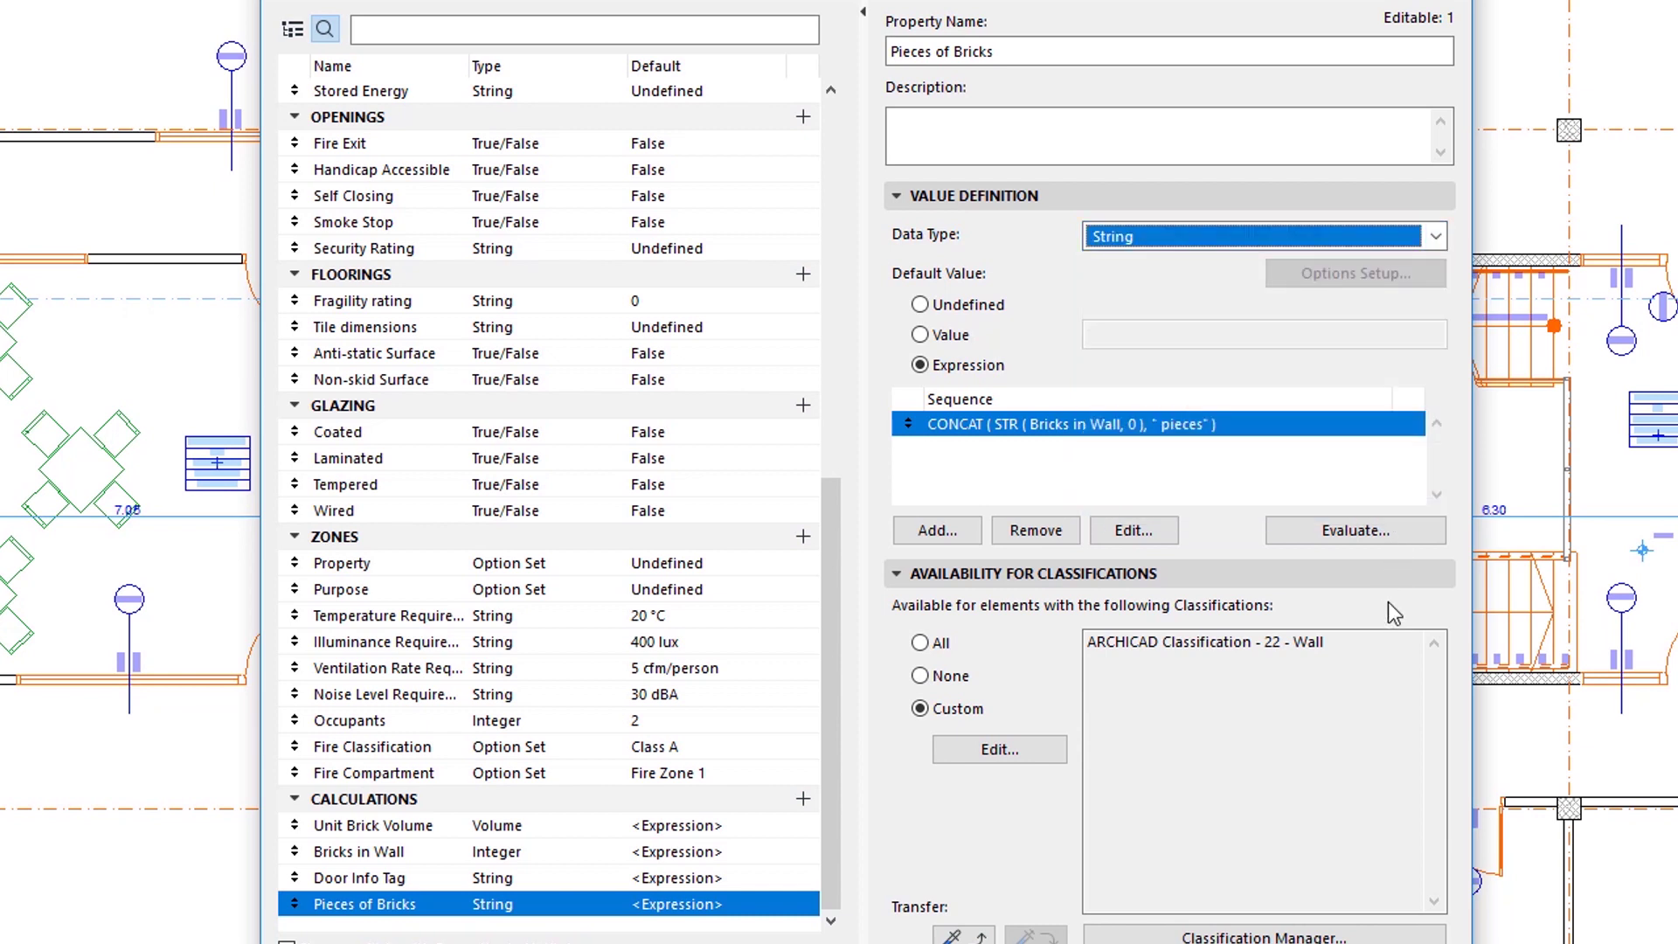
left_click(1139, 533)
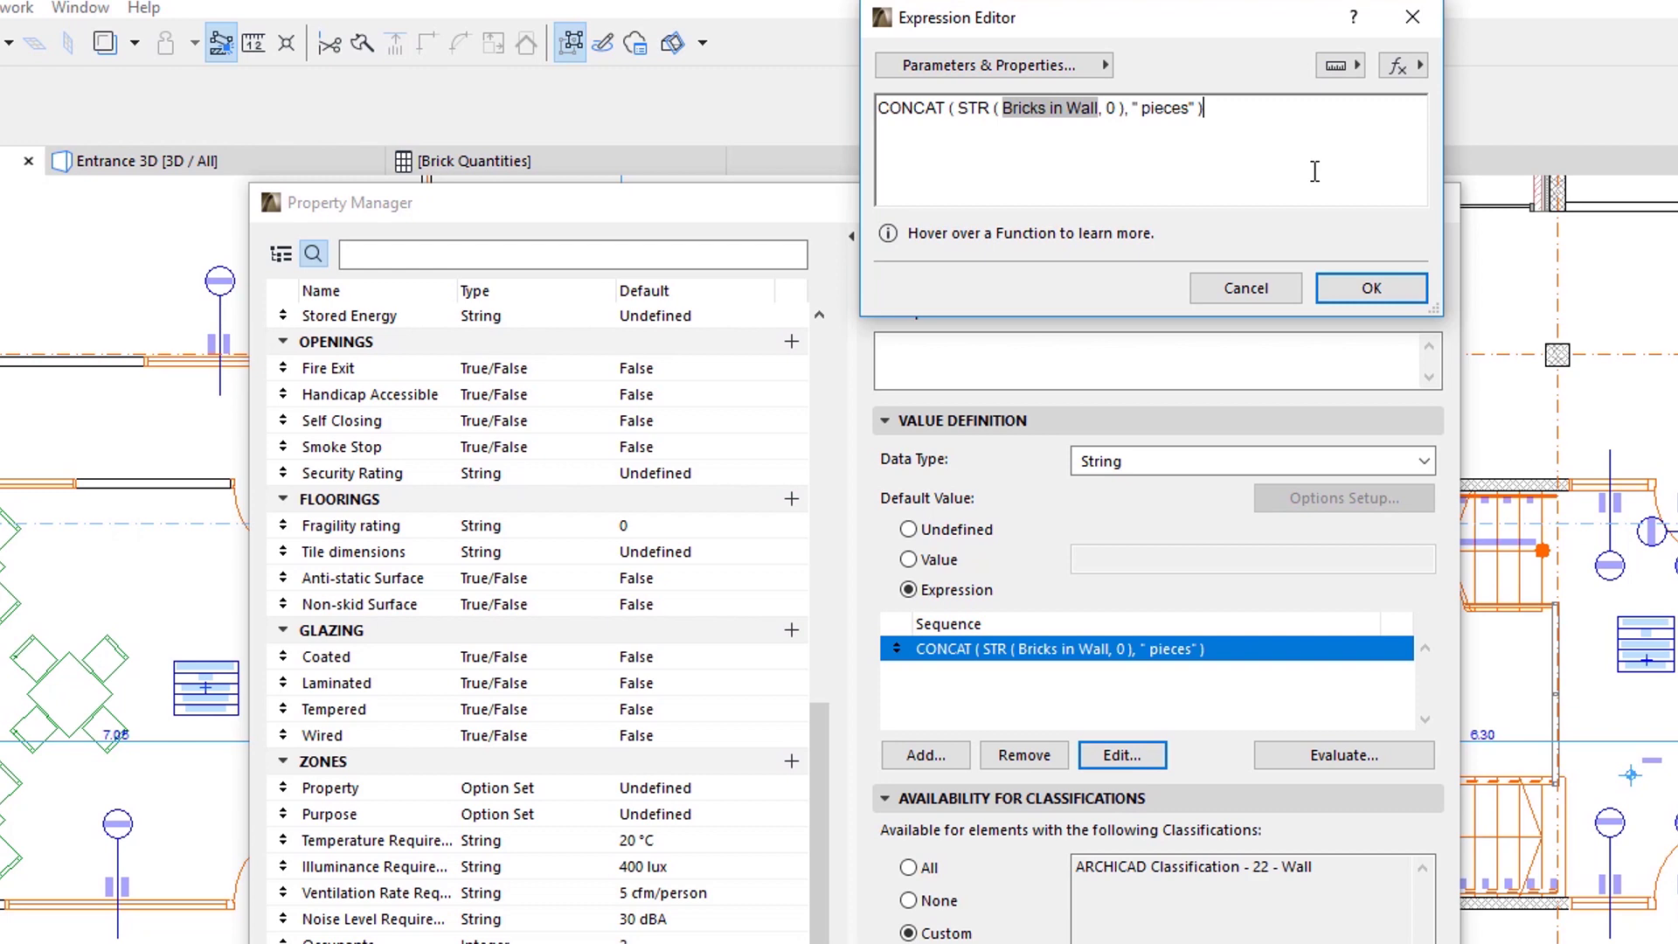
Browse the CALCULATIONS properties, then close the Expression Editor and Property Manager unchanged
left_click(989, 65)
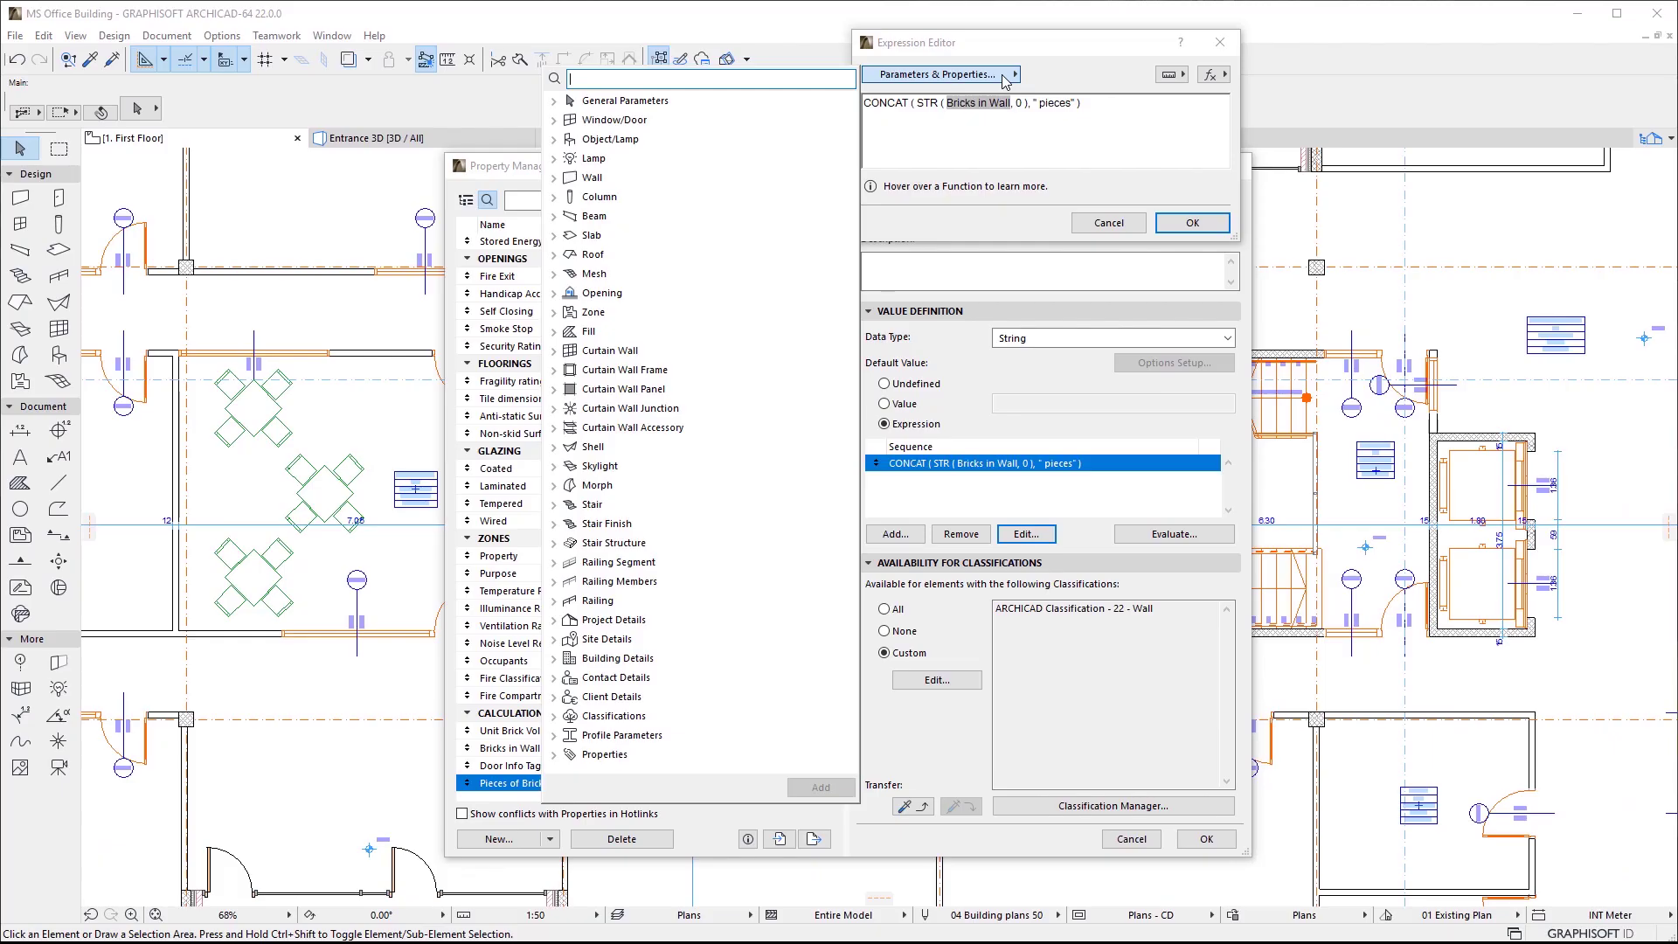
left_click(553, 754)
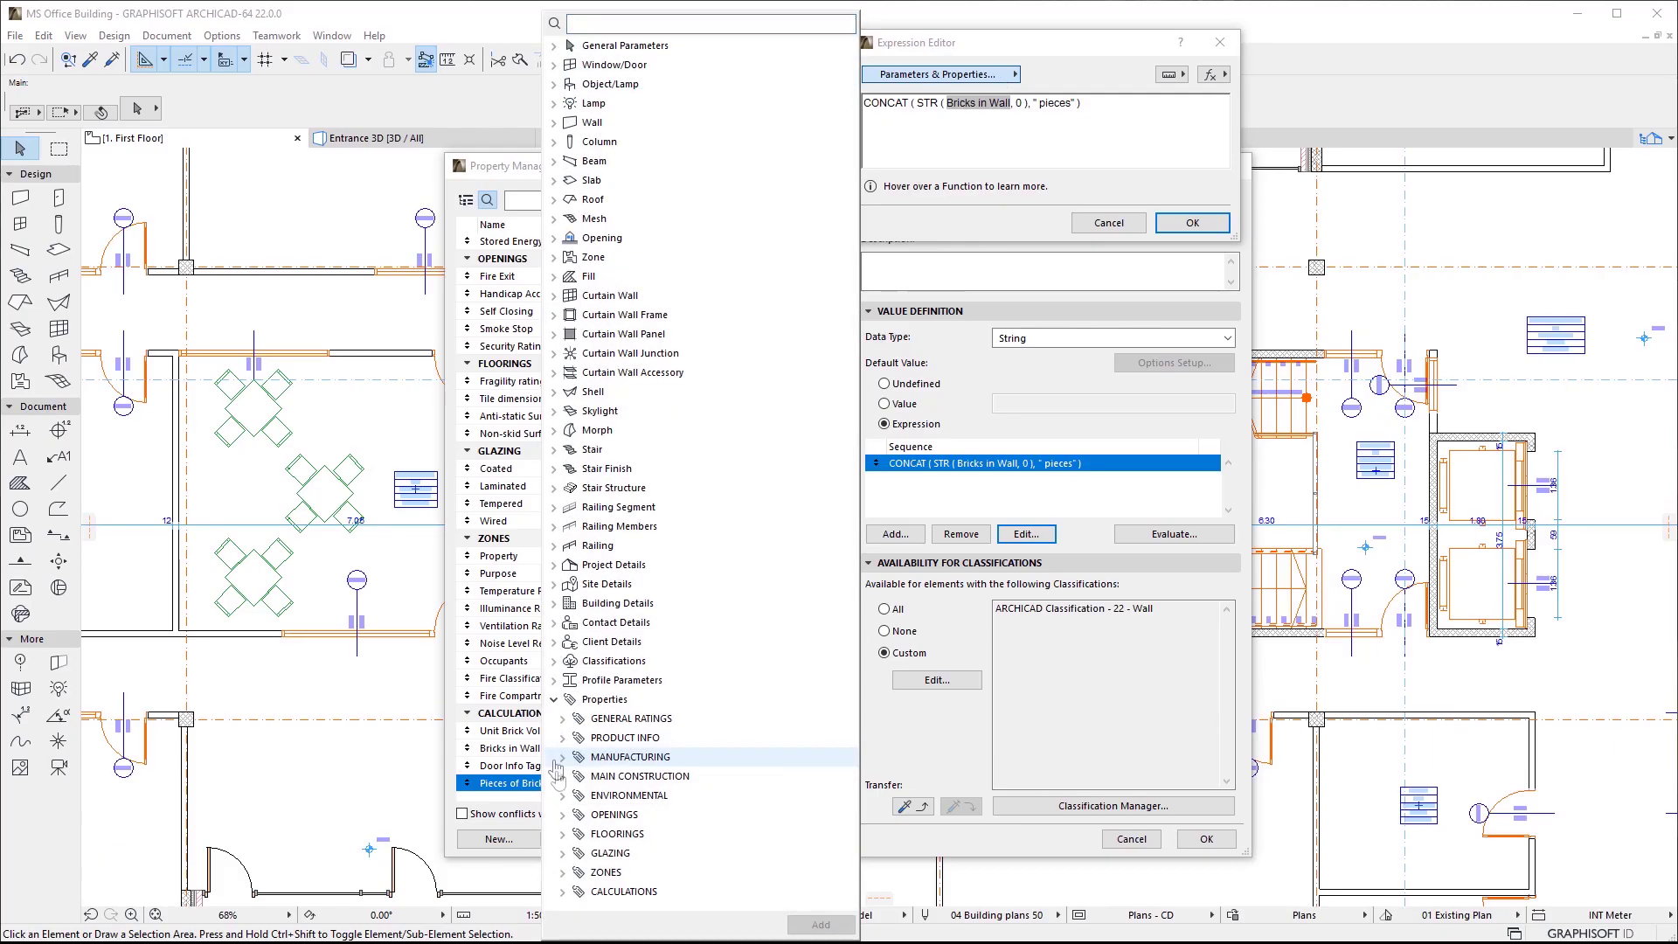
left_click(564, 889)
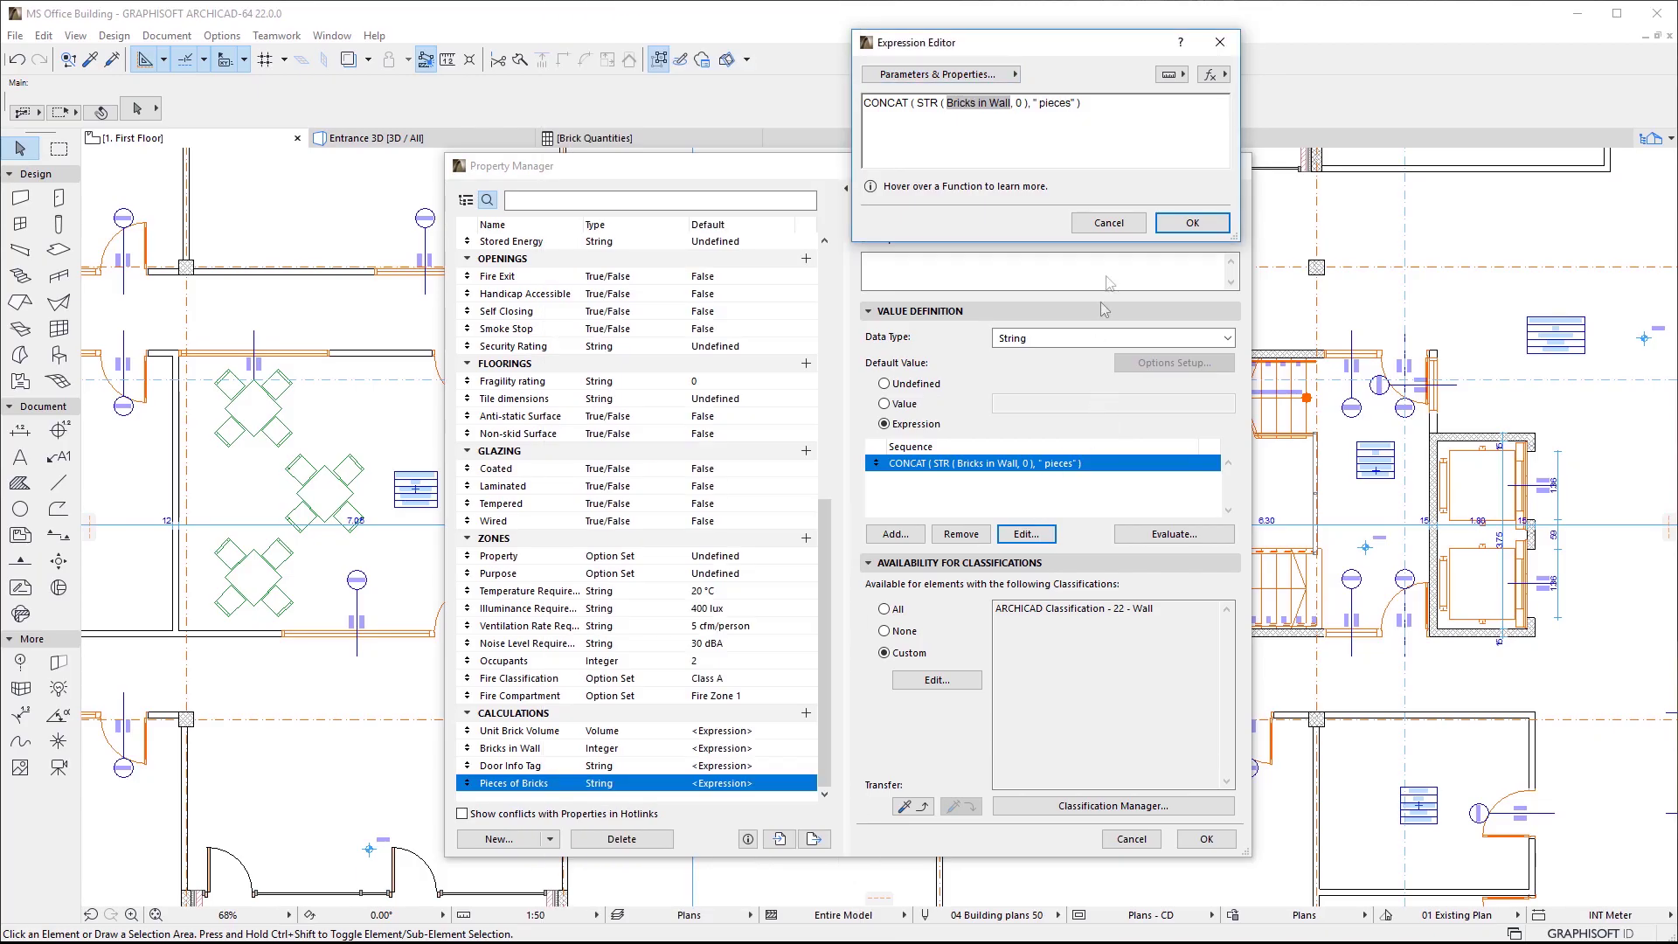
left_click(1134, 222)
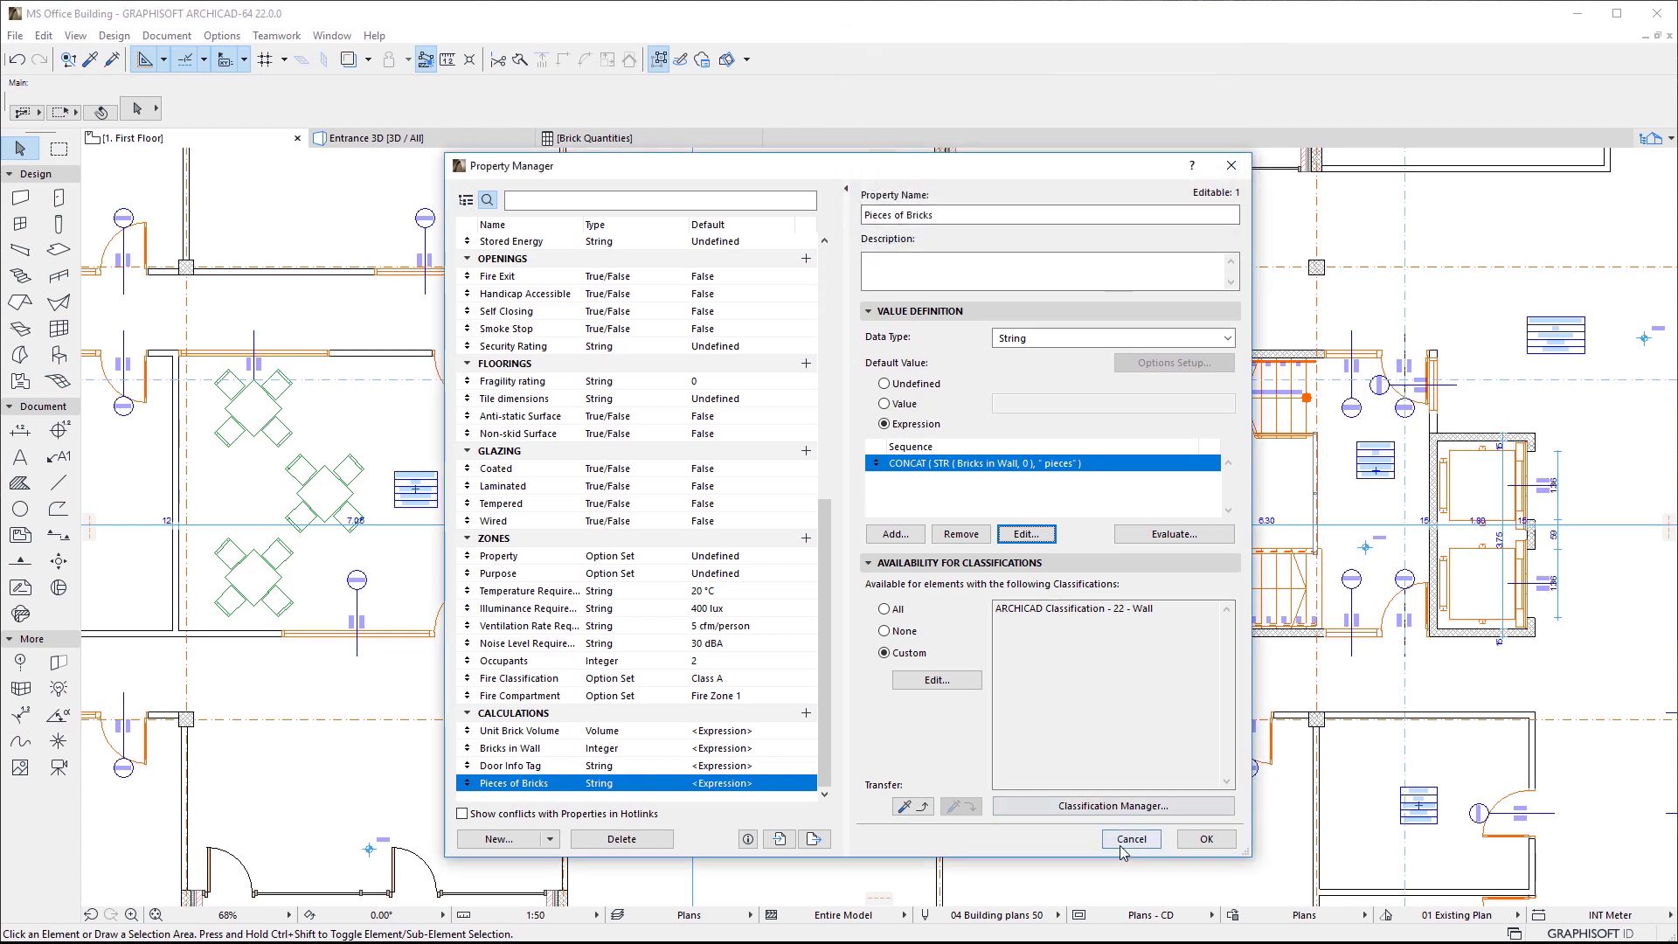
left_click(1131, 839)
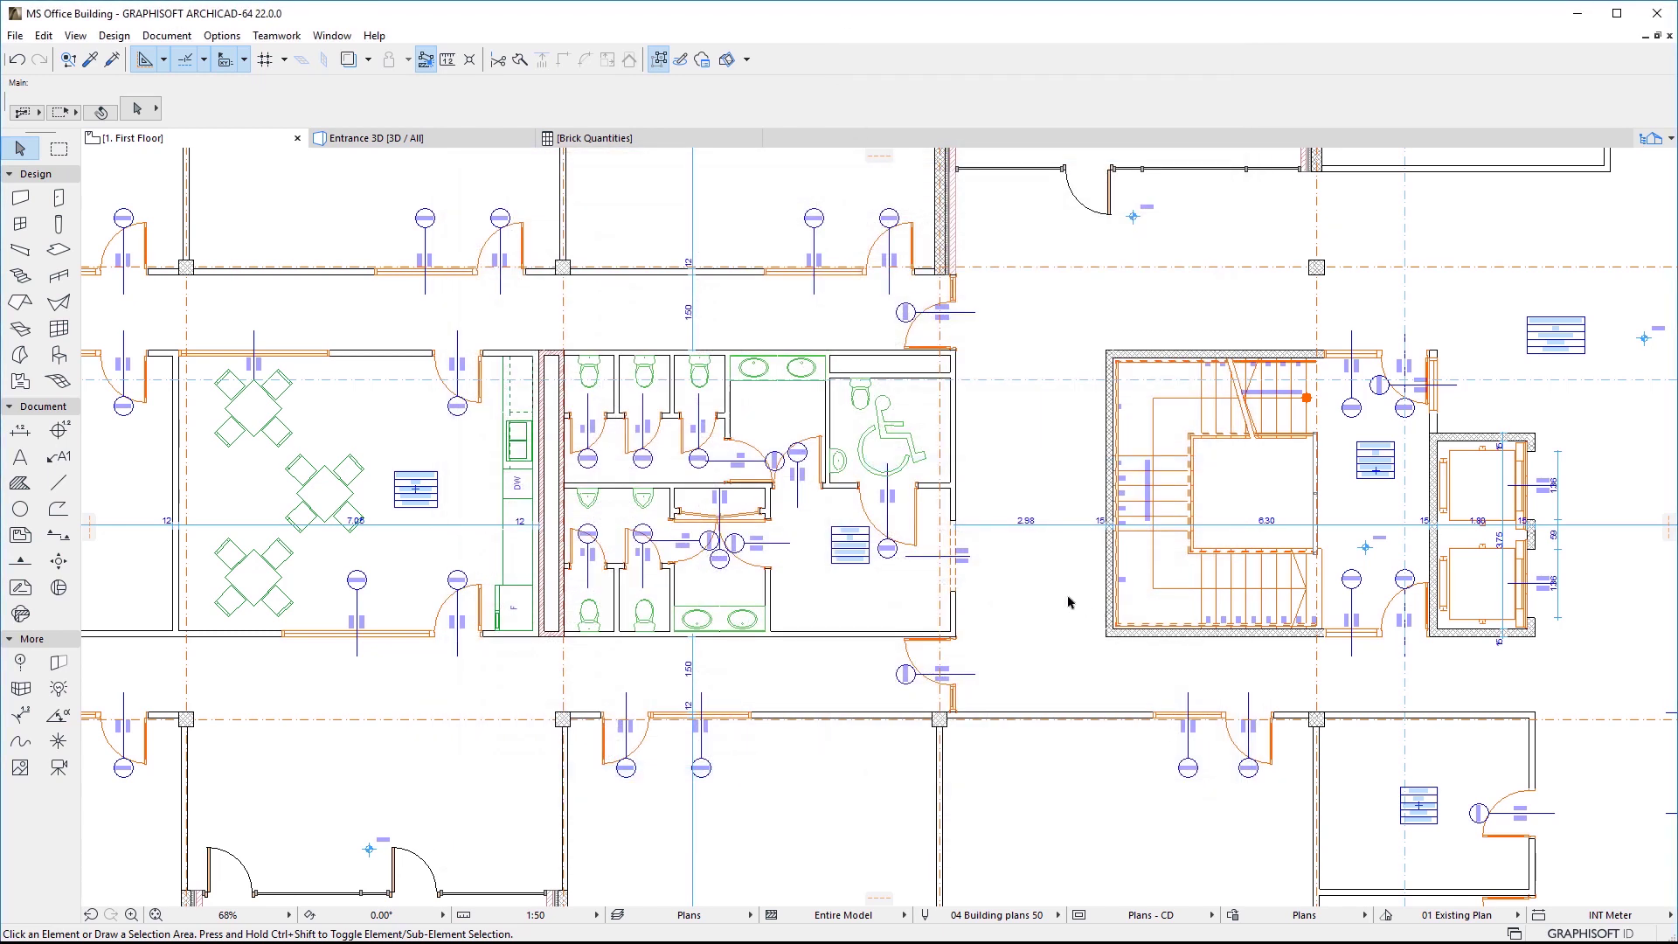